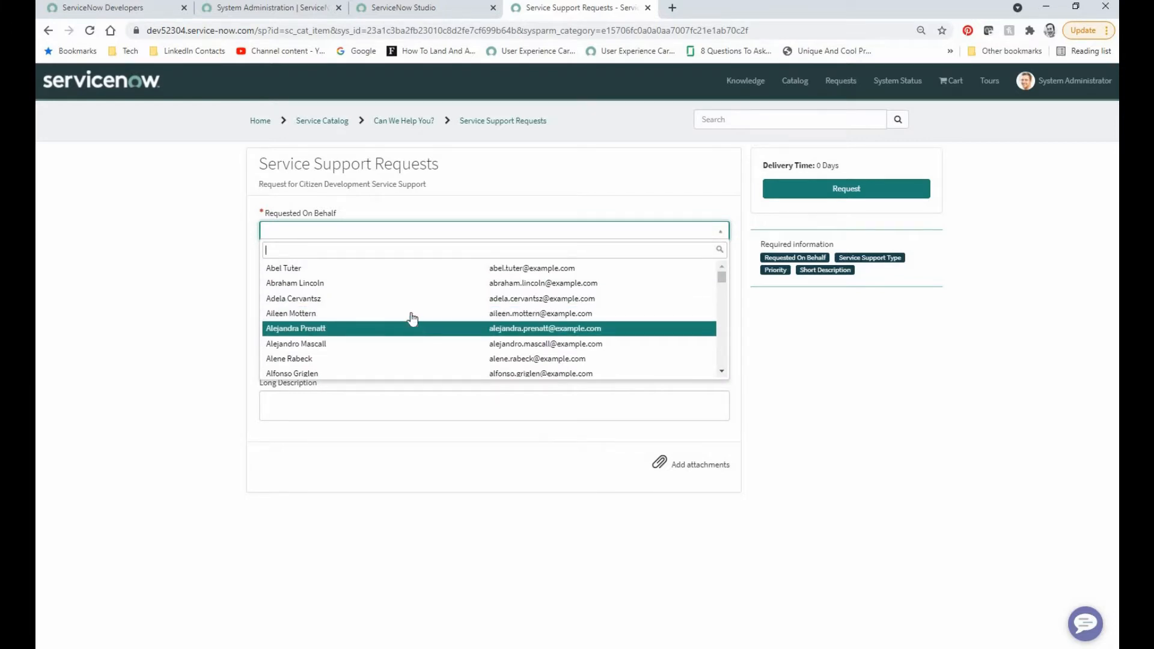
# Step: Choose a user in the Requested On Behalf field of the Service Support Requests form
pyautogui.click(412, 313)
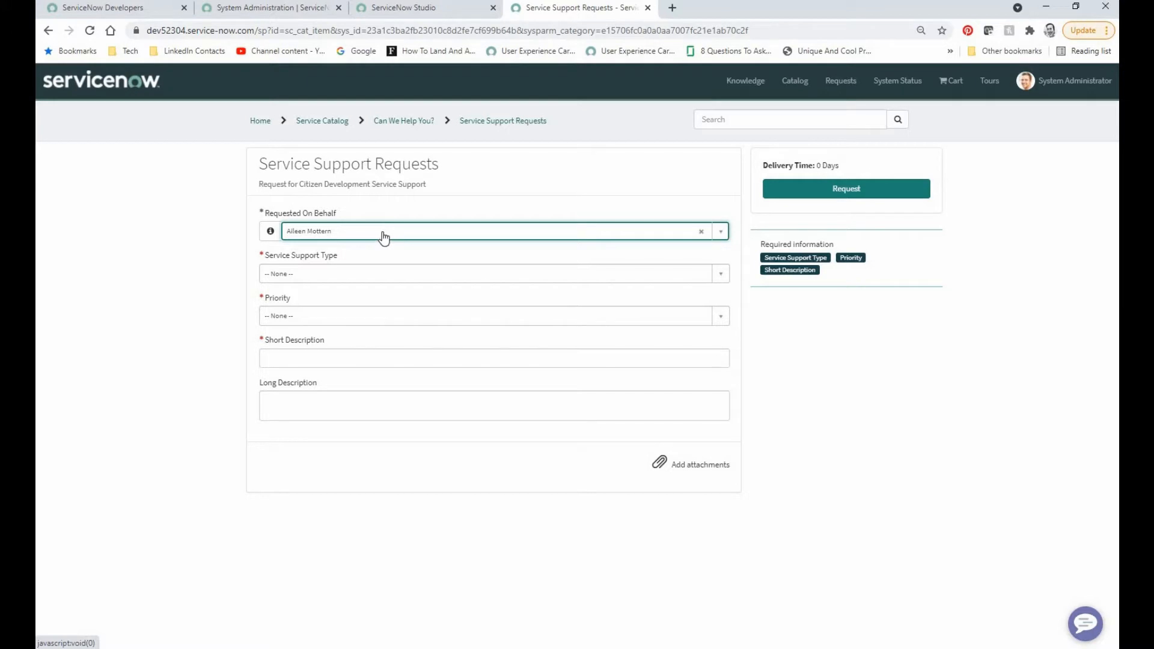
# Step: In ServiceNow Studio, change the Requested On Behalf variable of the Service Support Requests catalog item to type List Collector and save it
pyautogui.click(419, 11)
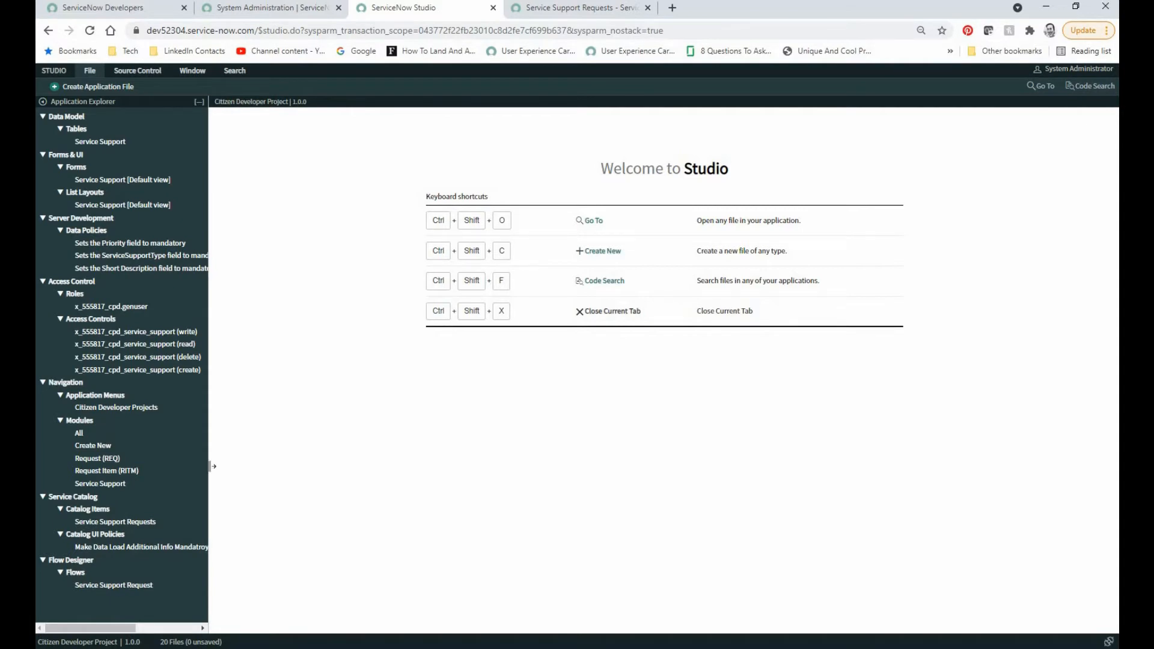
pyautogui.click(123, 522)
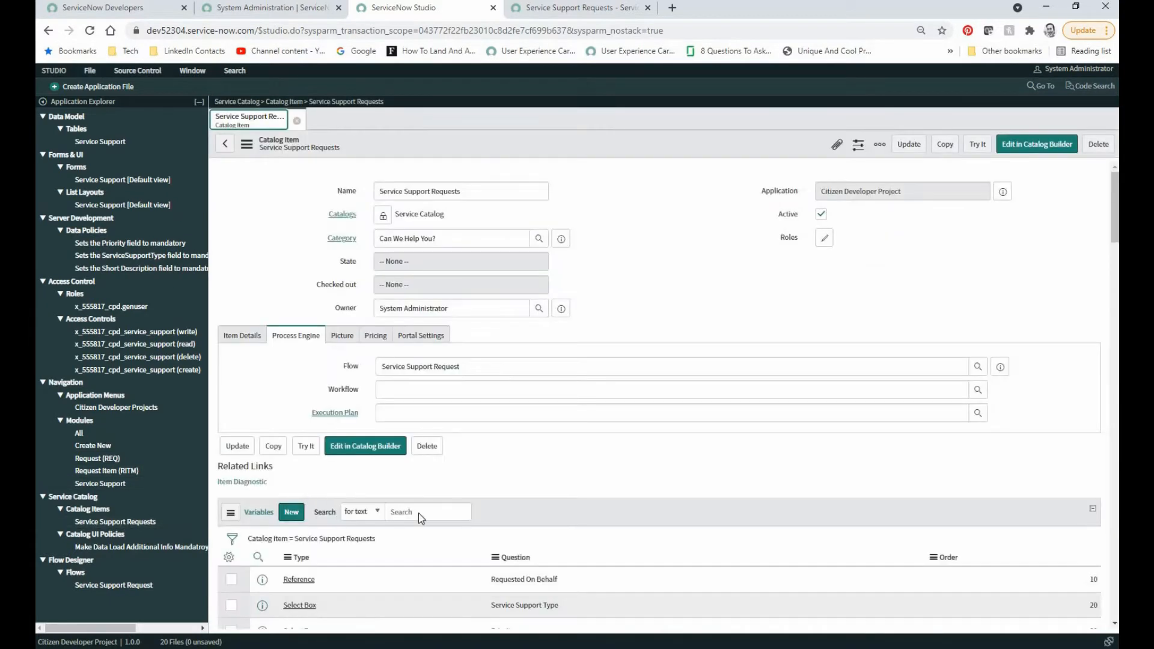
pyautogui.scroll(-3, 452, 512)
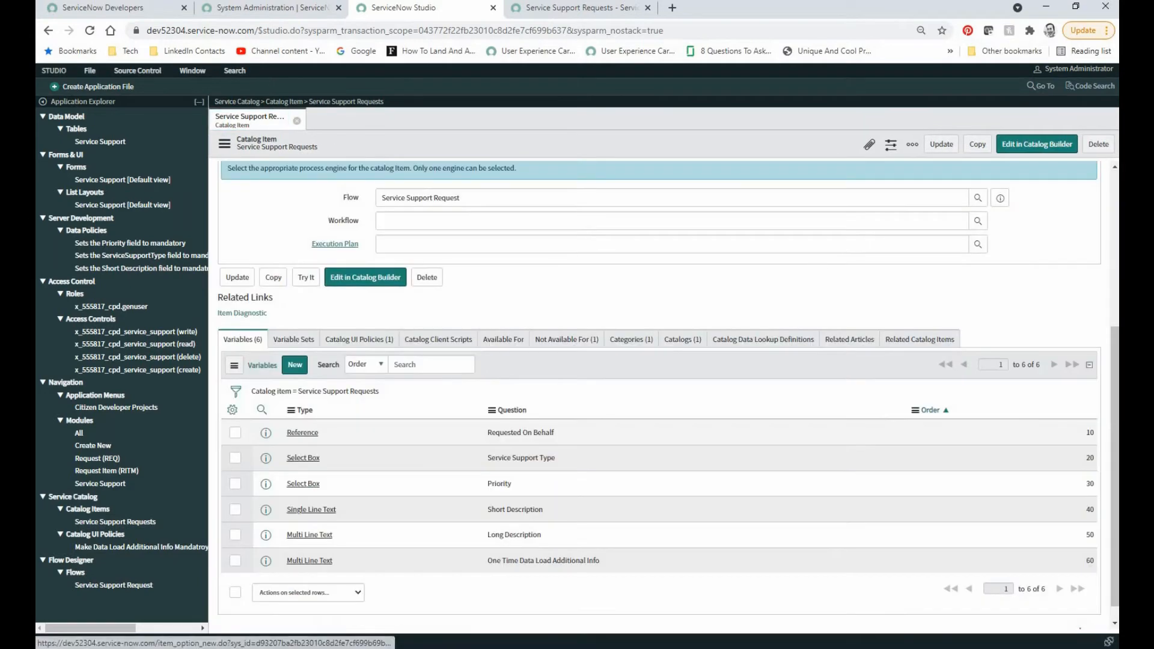
pyautogui.click(305, 432)
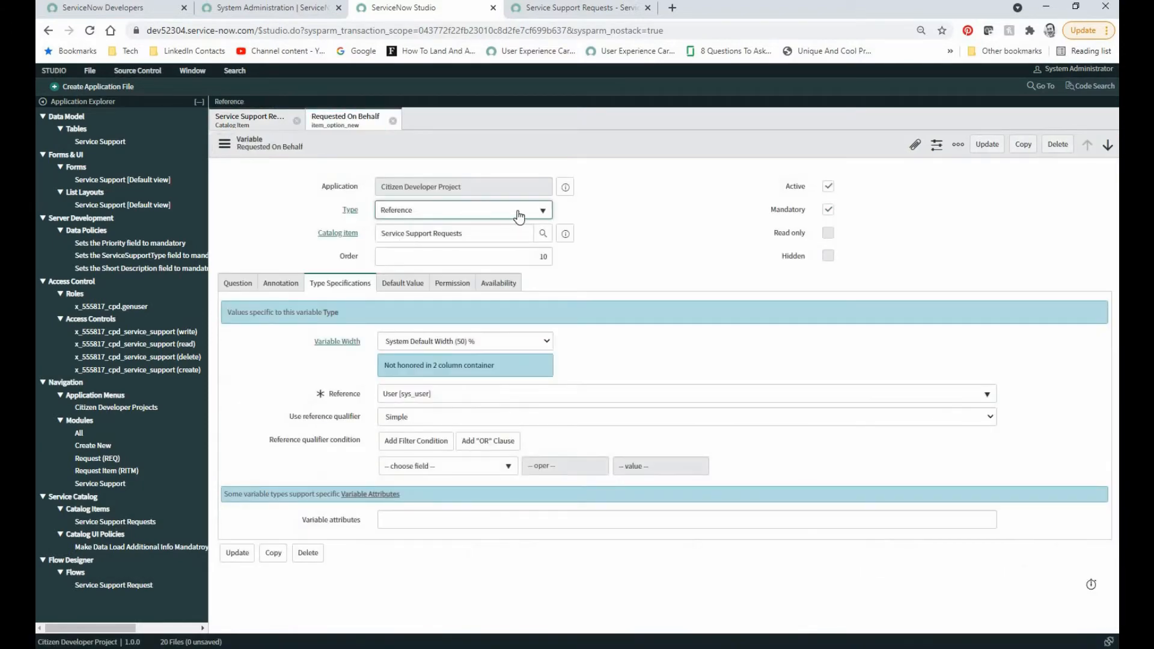
pyautogui.click(540, 215)
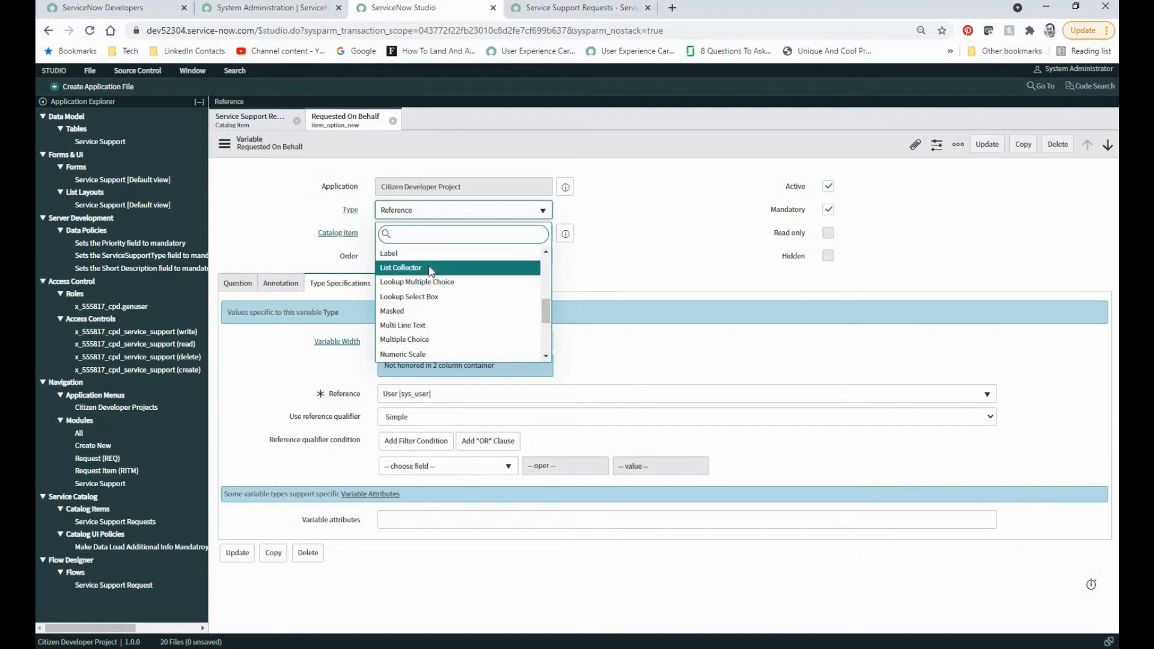
pyautogui.click(431, 268)
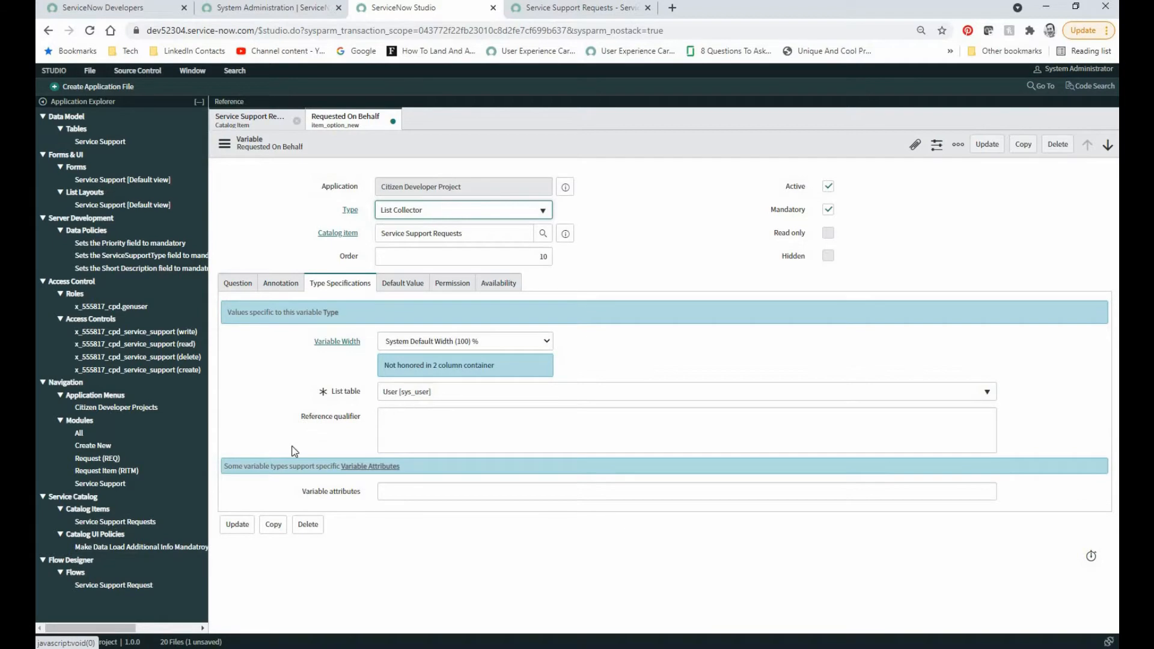
pyautogui.click(237, 526)
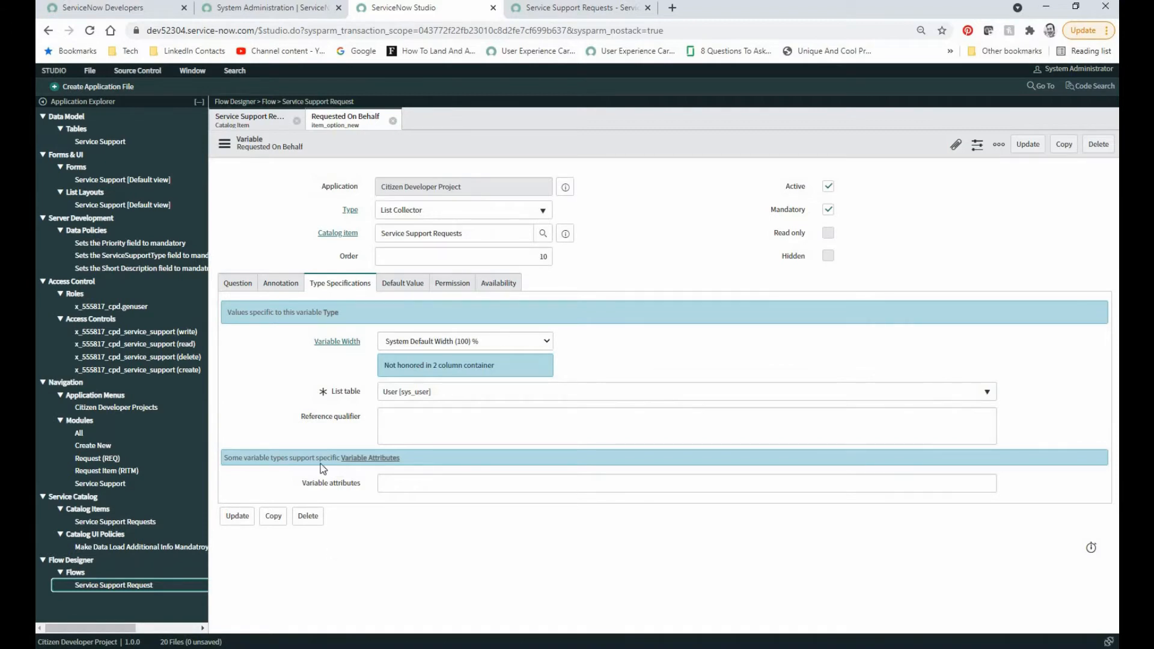
# Step: Open the Service Support table and examine the type of its Requested on Behalf column
pyautogui.click(107, 143)
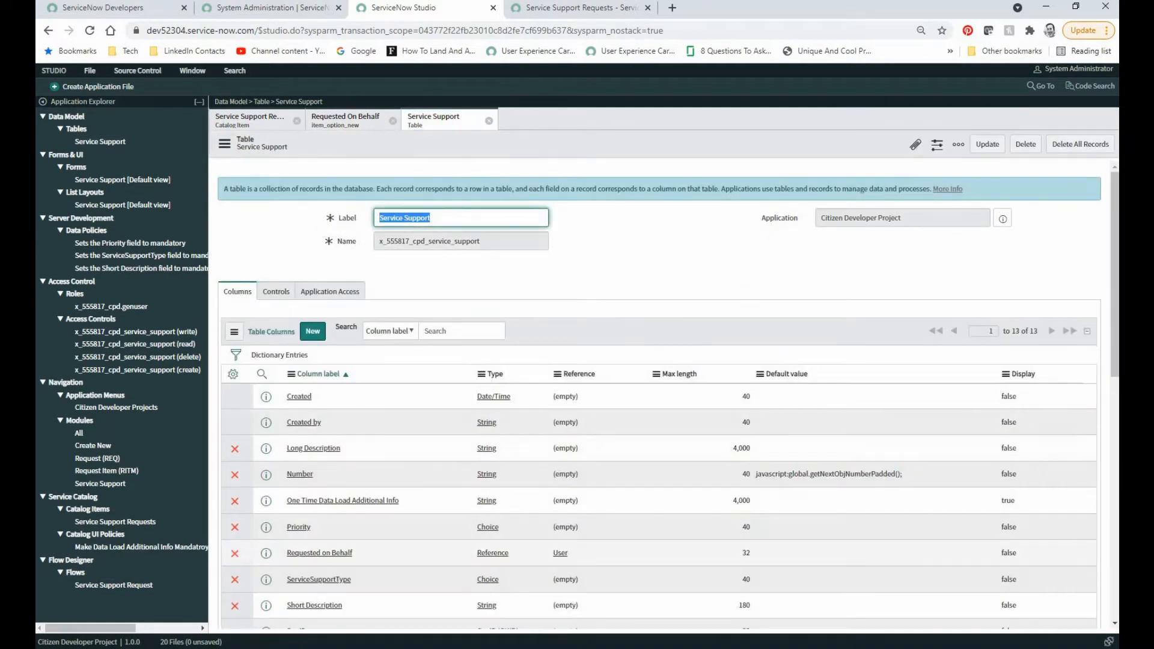
pyautogui.click(338, 556)
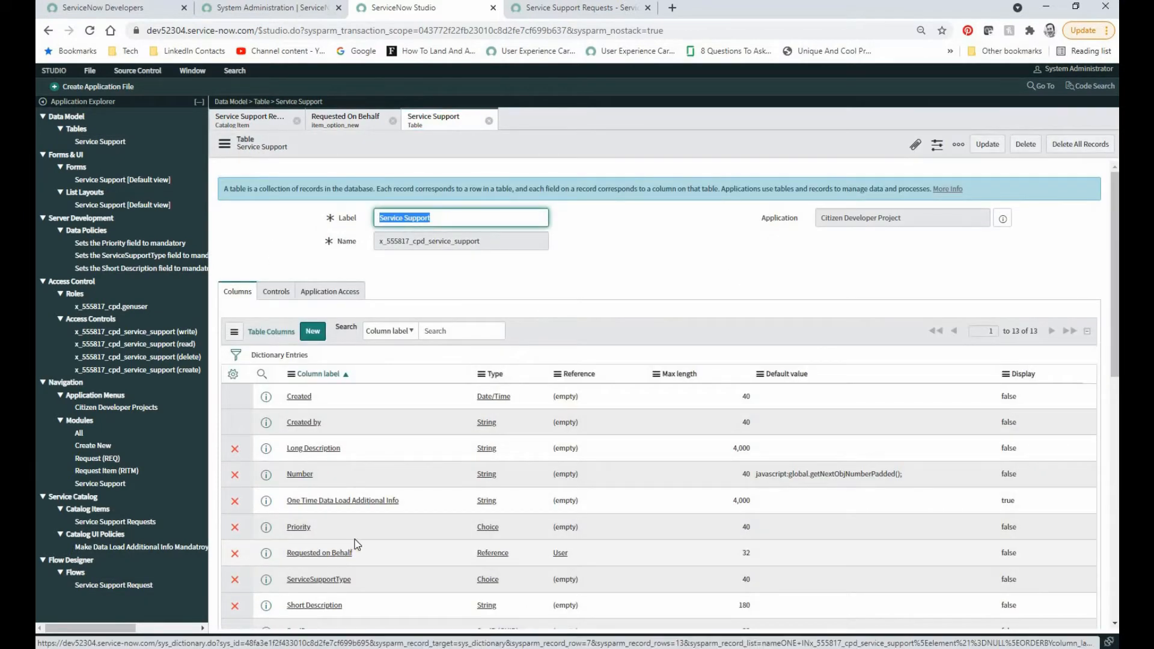
pyautogui.click(346, 556)
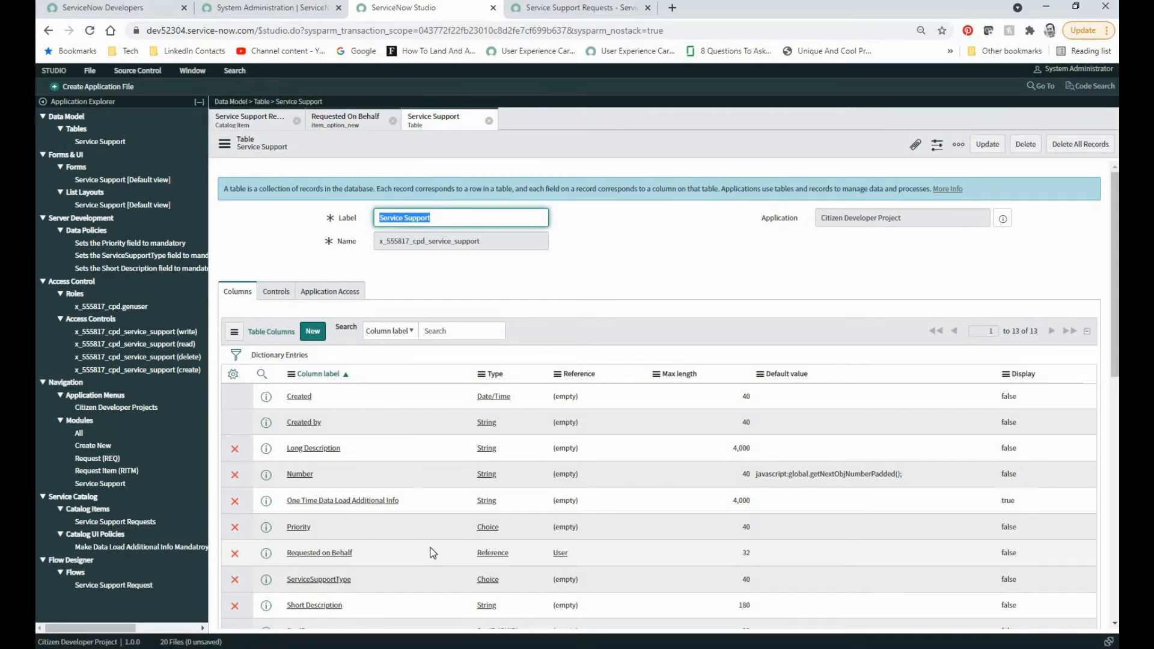
# Step: Try to map the requested_on_behalf variable to the Requested on Behalf field in the flow's Create Service Support Record action, and close the flow without saving
pyautogui.click(126, 586)
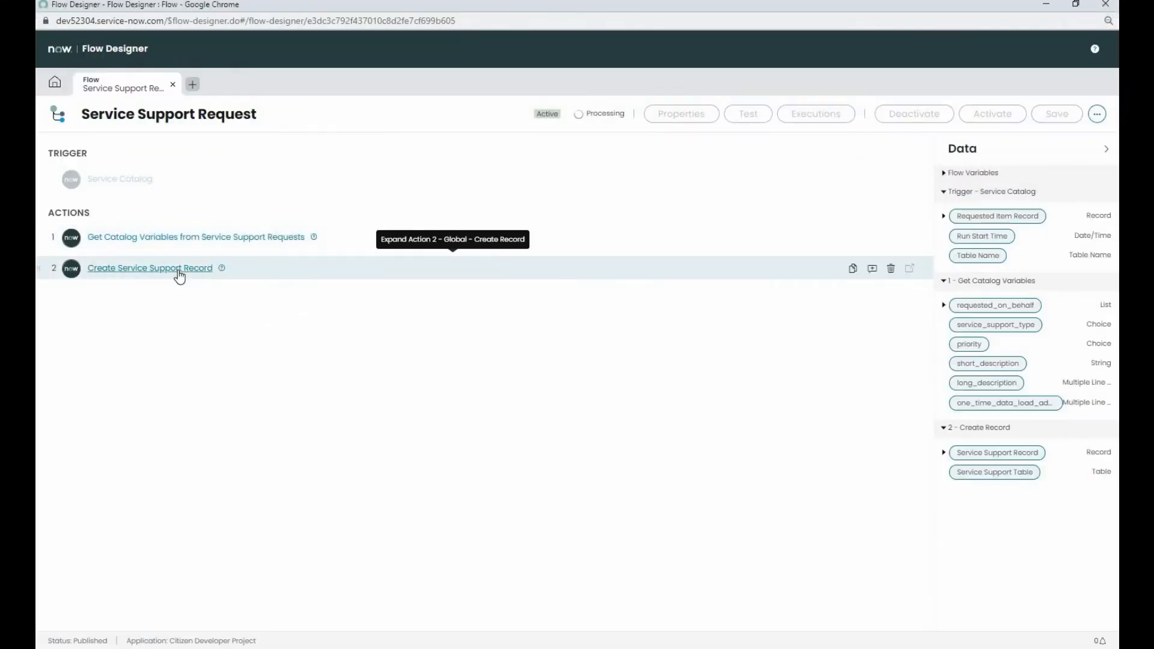
pyautogui.click(179, 274)
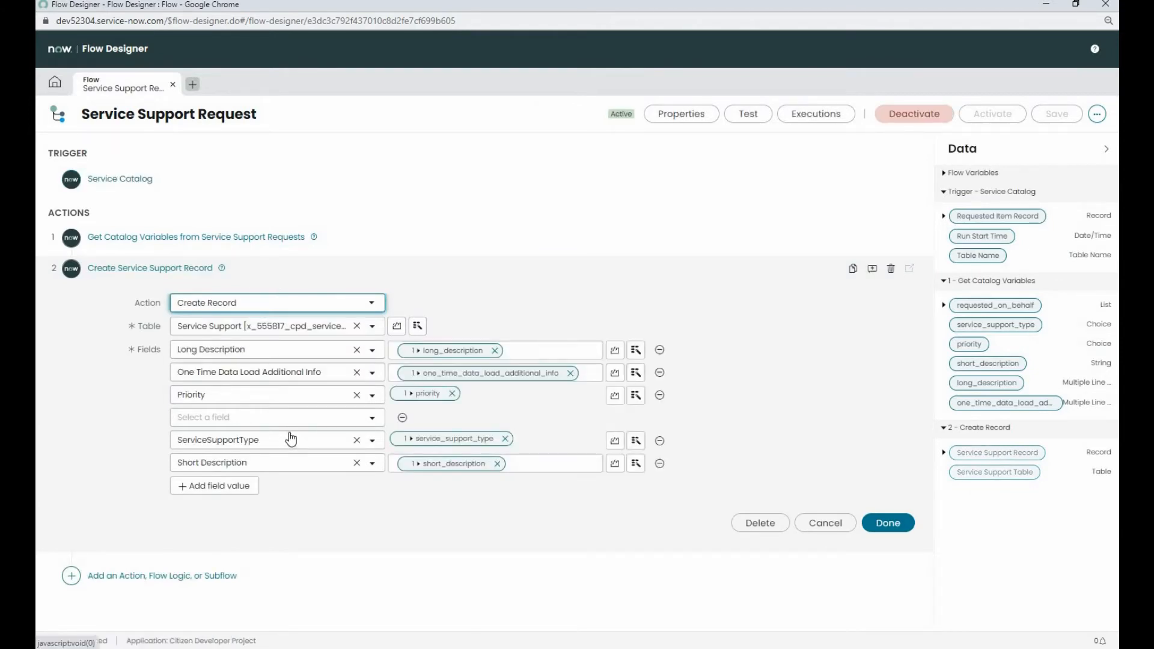
pyautogui.click(373, 421)
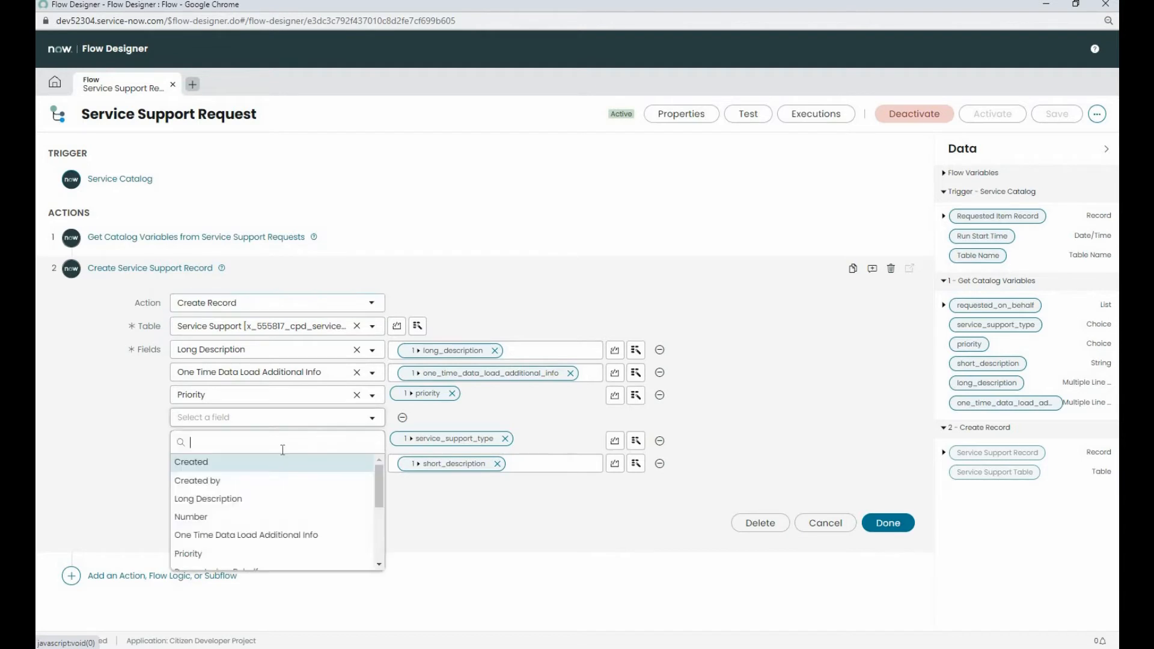
pyautogui.scroll(-1, 269, 510)
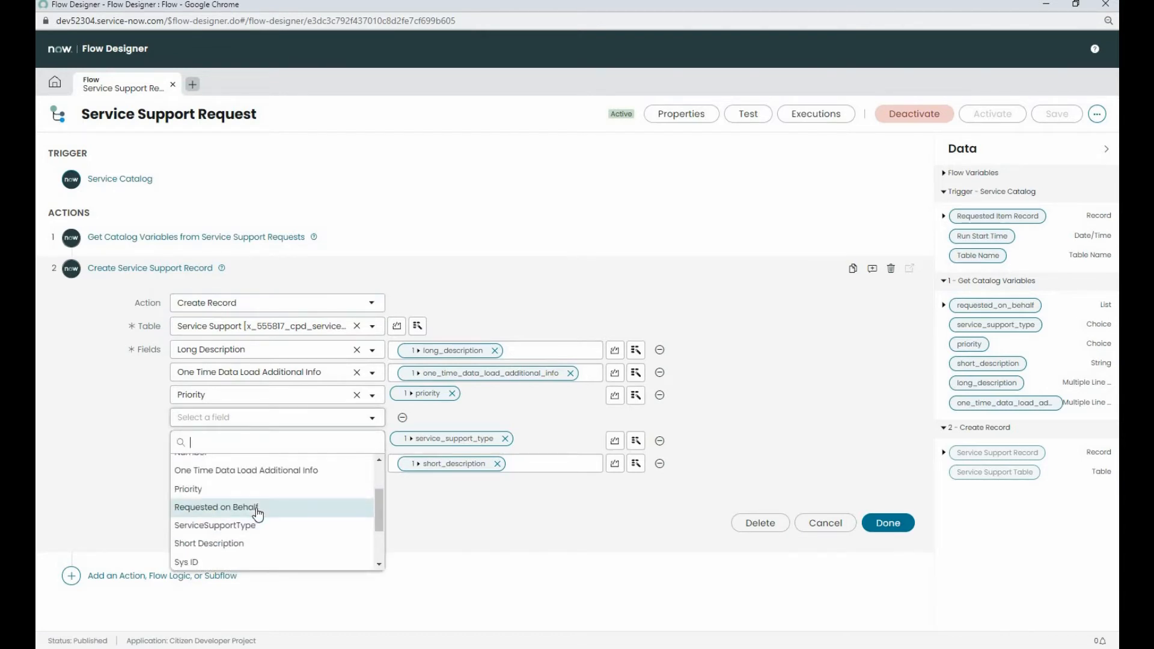
pyautogui.click(260, 511)
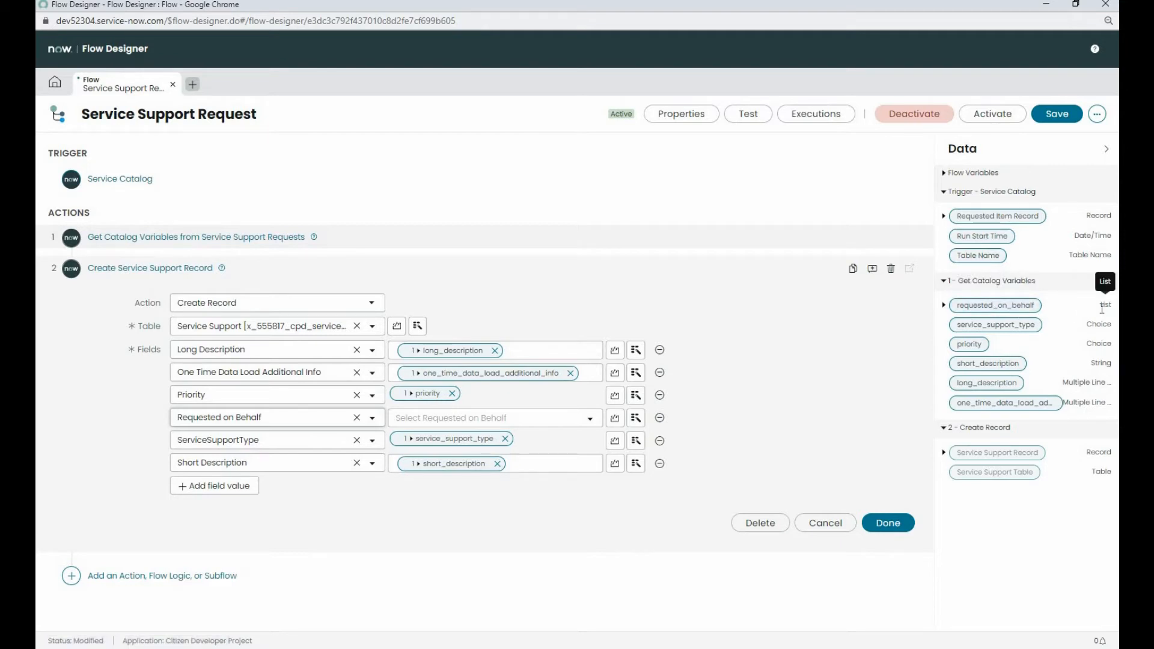
pyautogui.moveTo(995, 306); pyautogui.dragTo(460, 424)
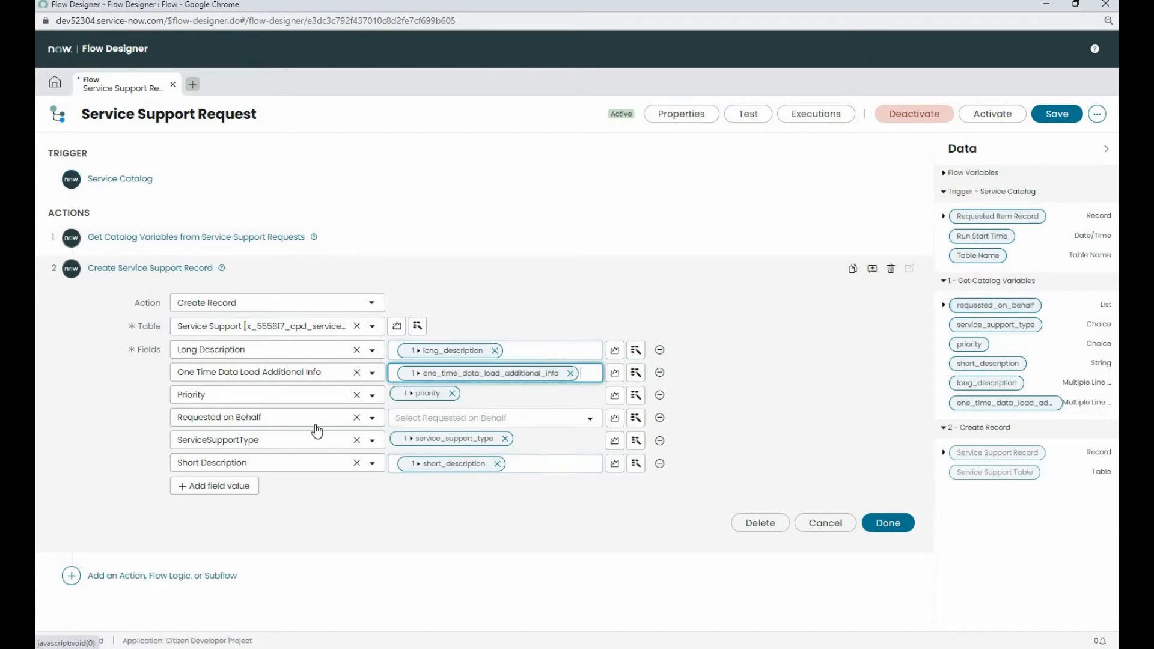
pyautogui.moveTo(957, 308); pyautogui.dragTo(527, 424)
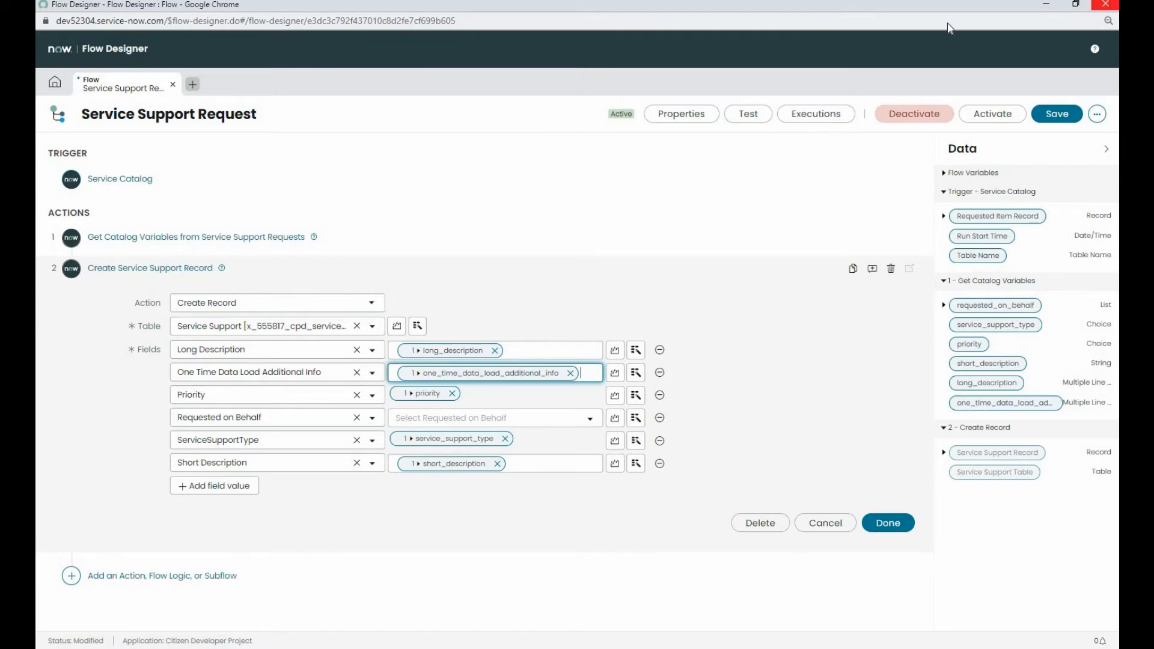
pyautogui.click(1105, 4)
pyautogui.click(640, 90)
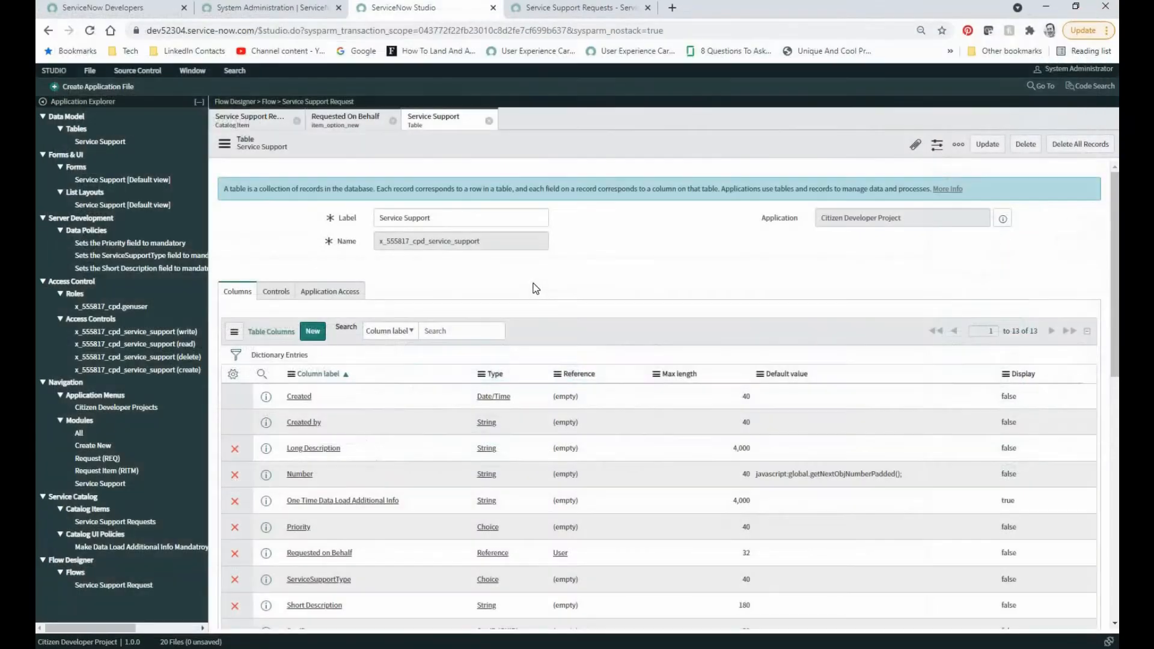
# Step: Set the Service Support table's Requested on Behalf column to type List and save the dictionary entry
pyautogui.scroll(-3, 416, 380)
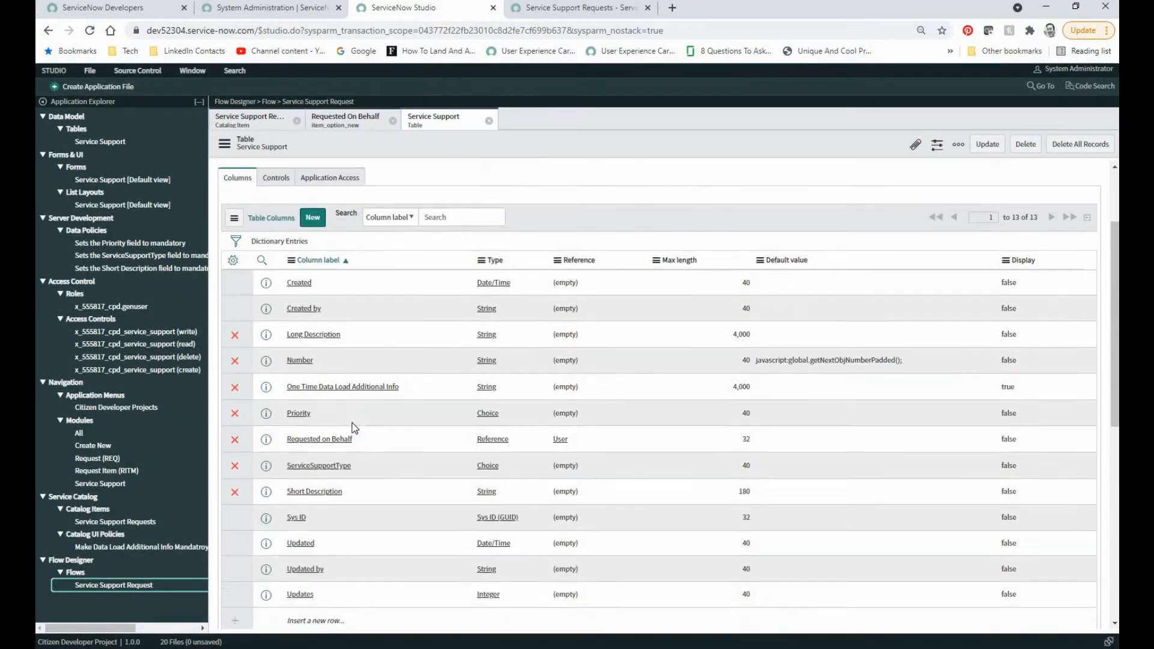
pyautogui.click(319, 429)
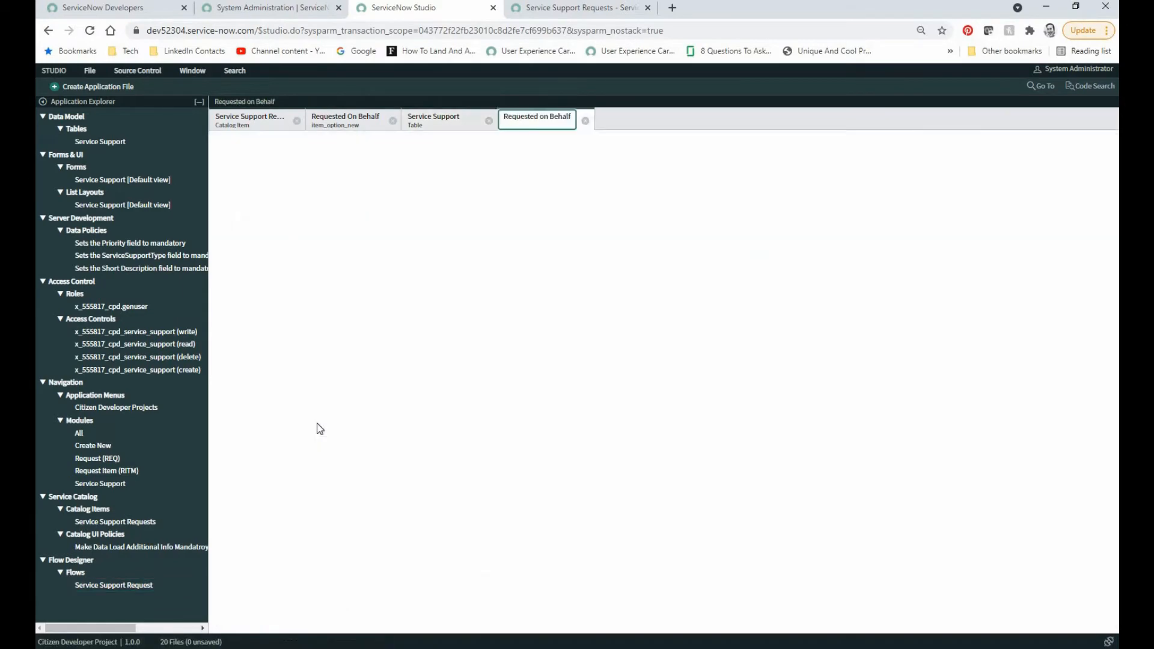
pyautogui.click(536, 251)
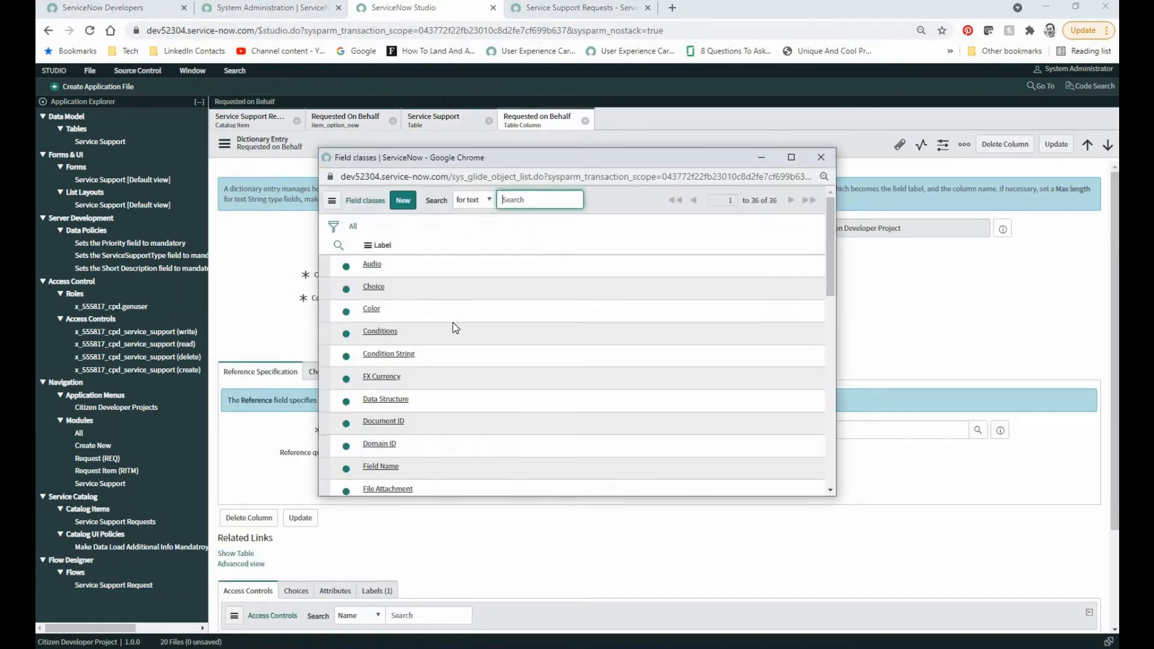
pyautogui.scroll(-3, 452, 322)
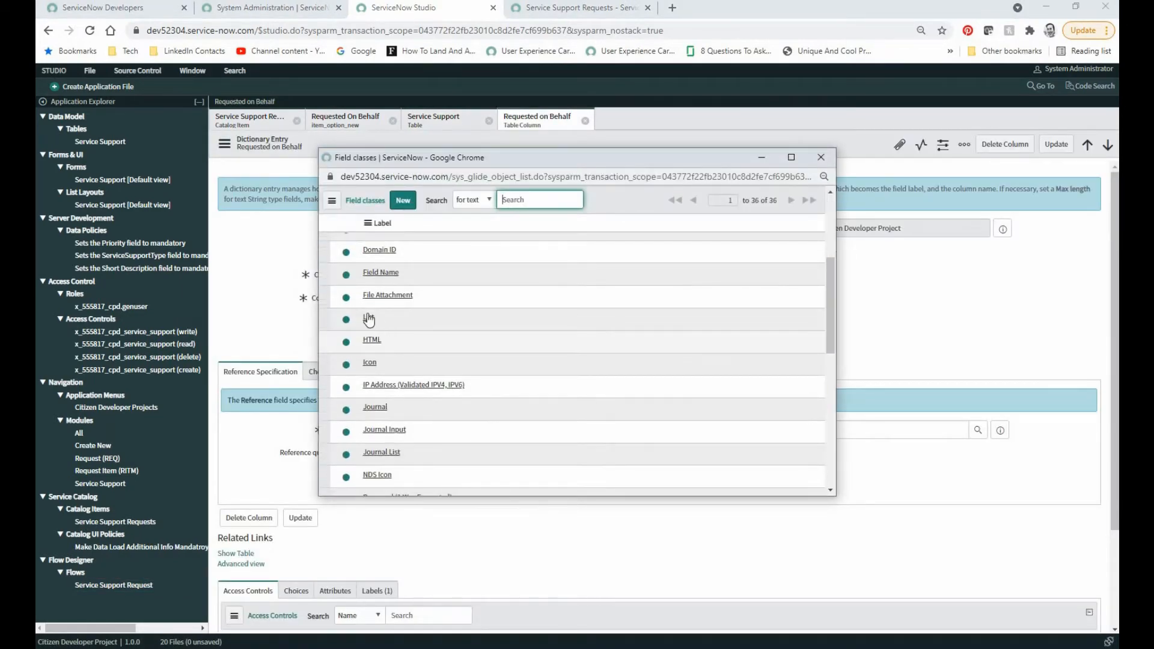
pyautogui.click(368, 318)
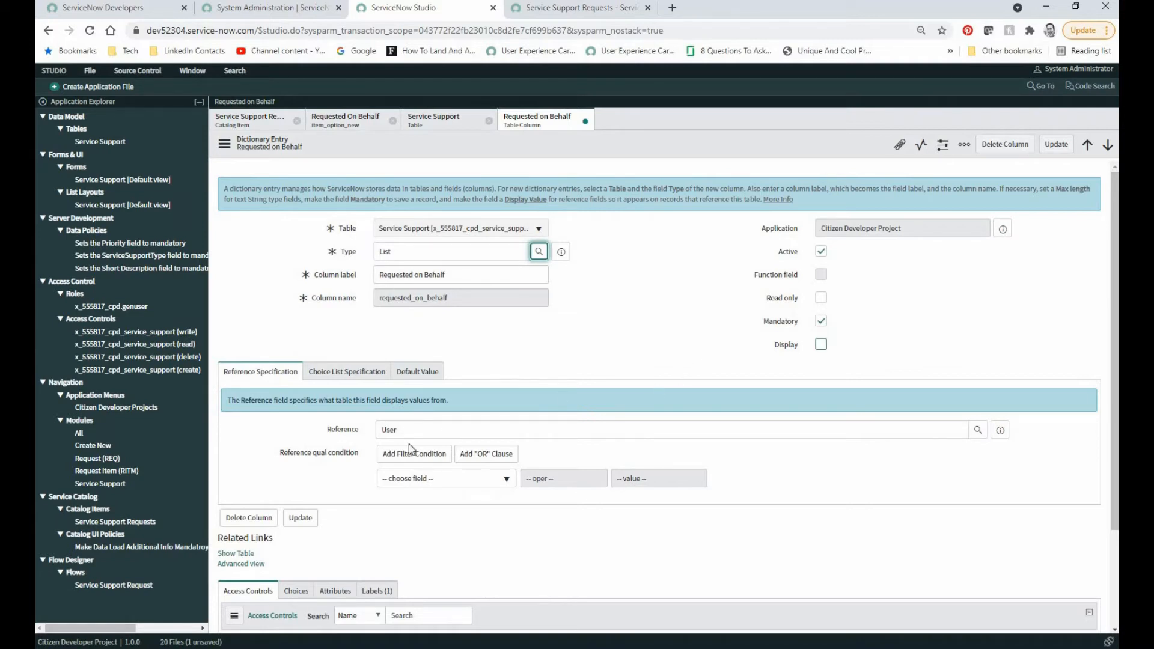
pyautogui.click(303, 522)
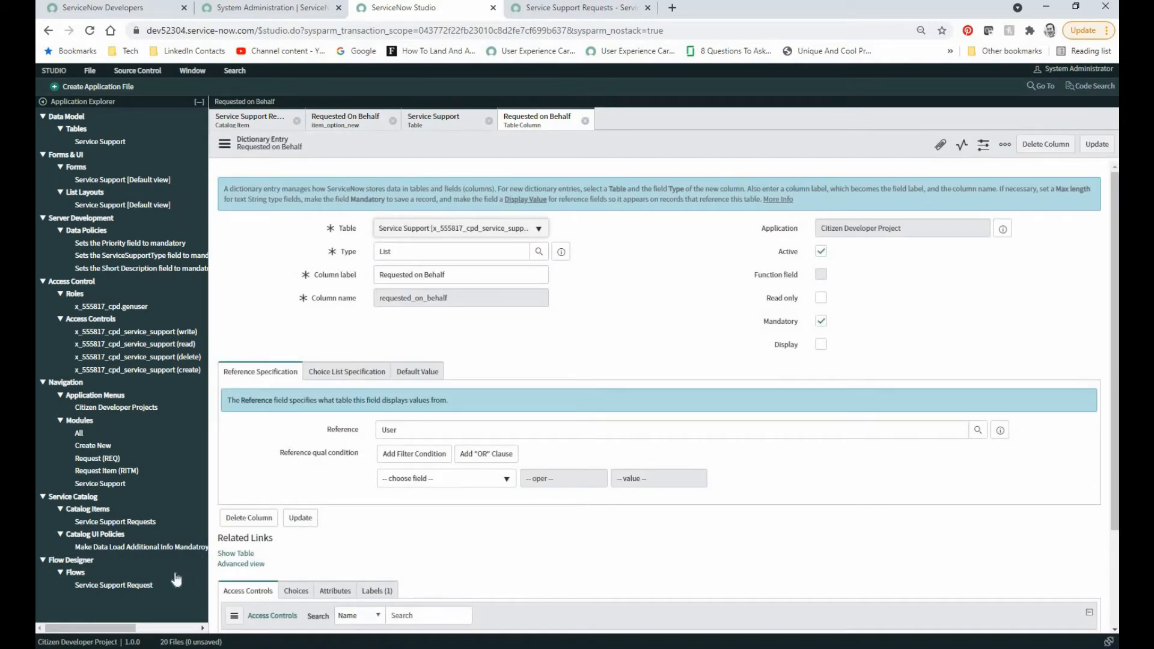
# Step: In the Service Support Request flow, map requested_on_behalf to the Requested on Behalf field of the Create Service Support Record action
pyautogui.click(133, 586)
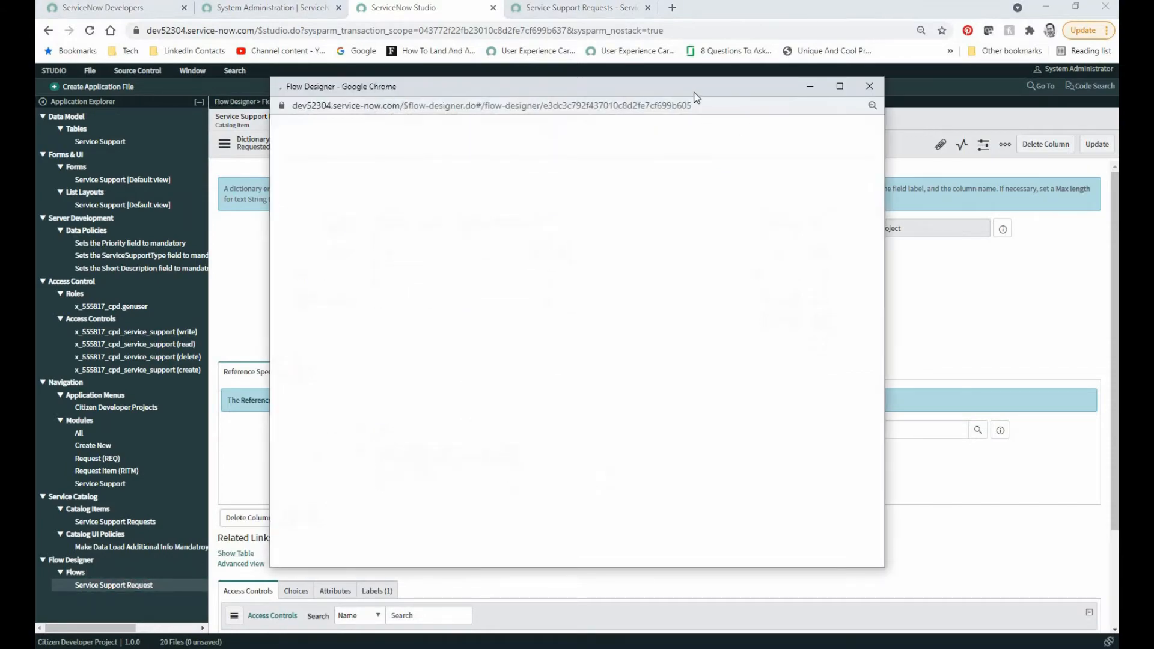
pyautogui.doubleClick(686, 95)
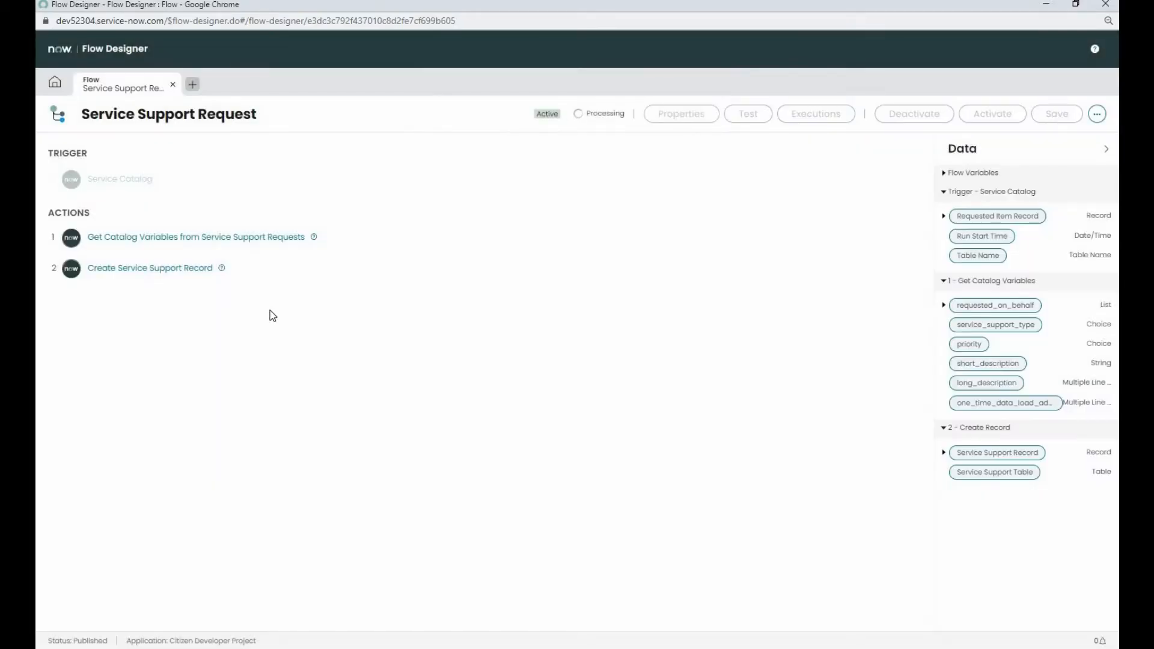
pyautogui.click(181, 269)
pyautogui.click(371, 421)
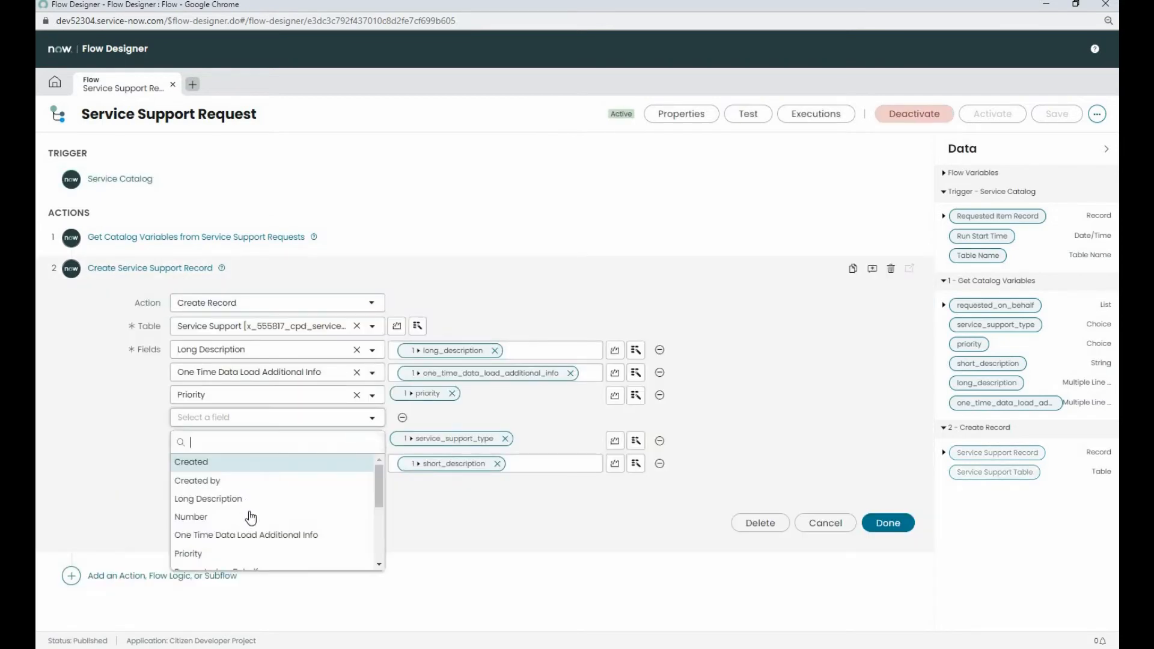
pyautogui.scroll(-1, 254, 514)
pyautogui.click(253, 508)
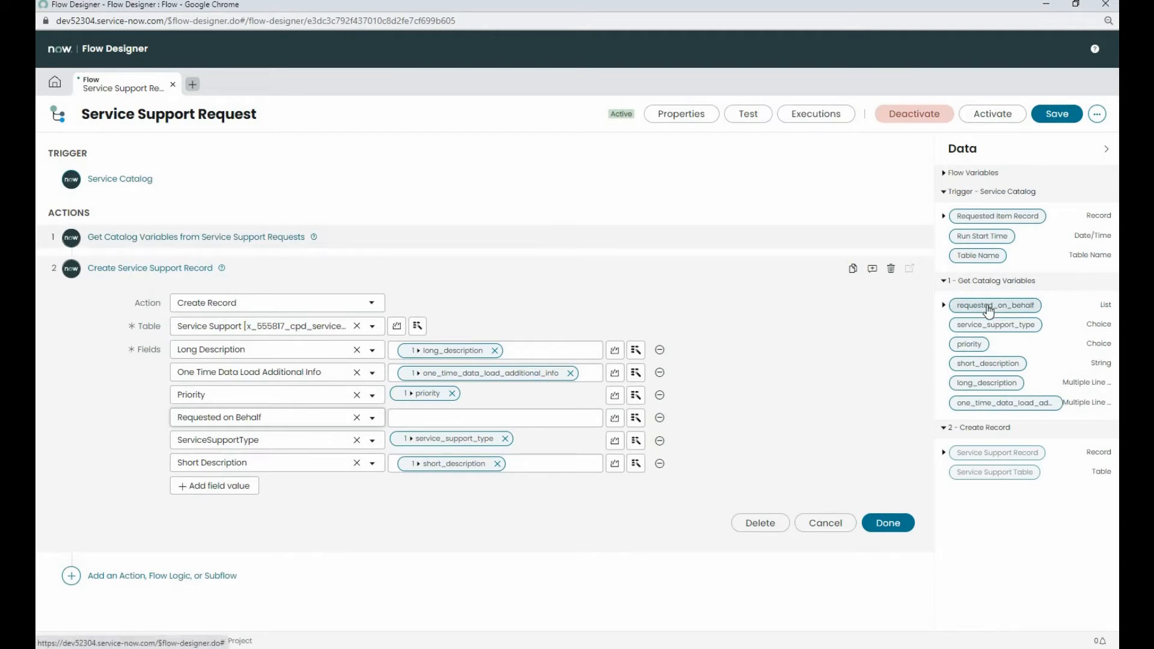
pyautogui.moveTo(989, 311); pyautogui.dragTo(449, 420)
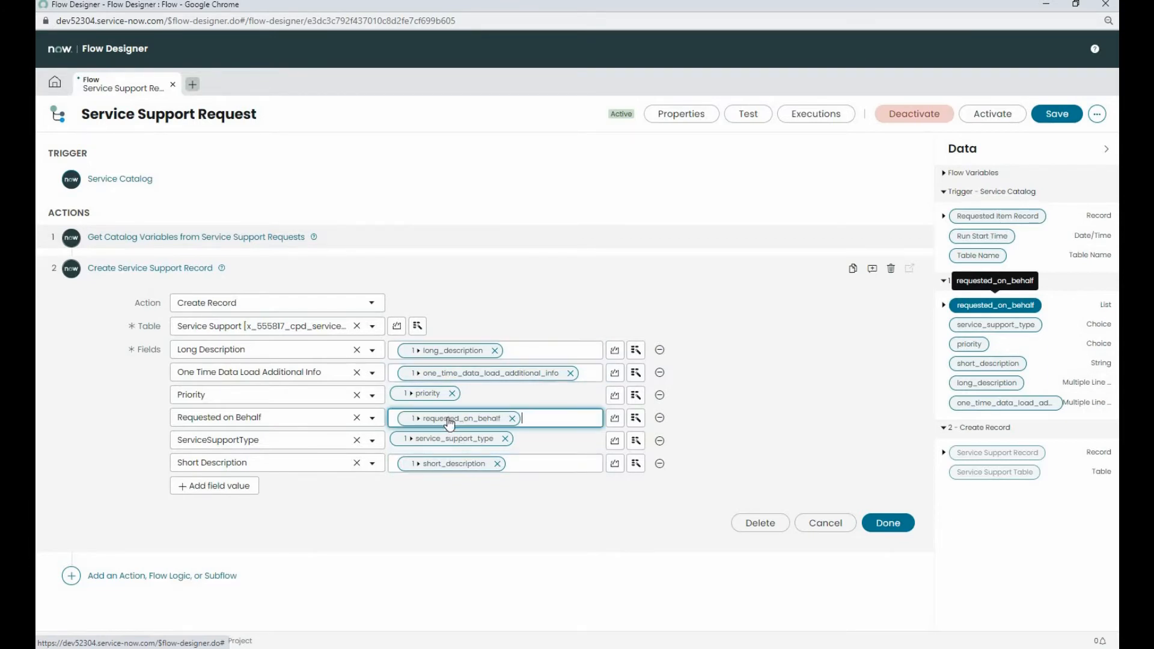
pyautogui.click(888, 523)
# Step: Add a For Each loop after the Get Catalog Variables action, using the requested_on_behalf variable as its items
pyautogui.click(71, 303)
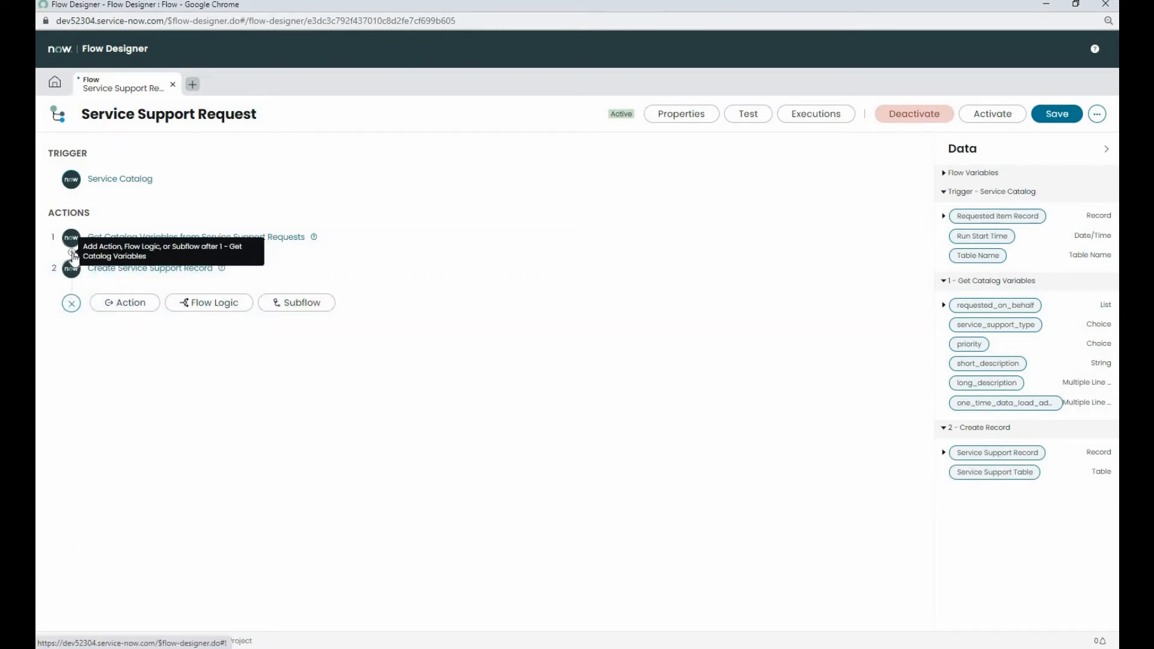
pyautogui.click(72, 259)
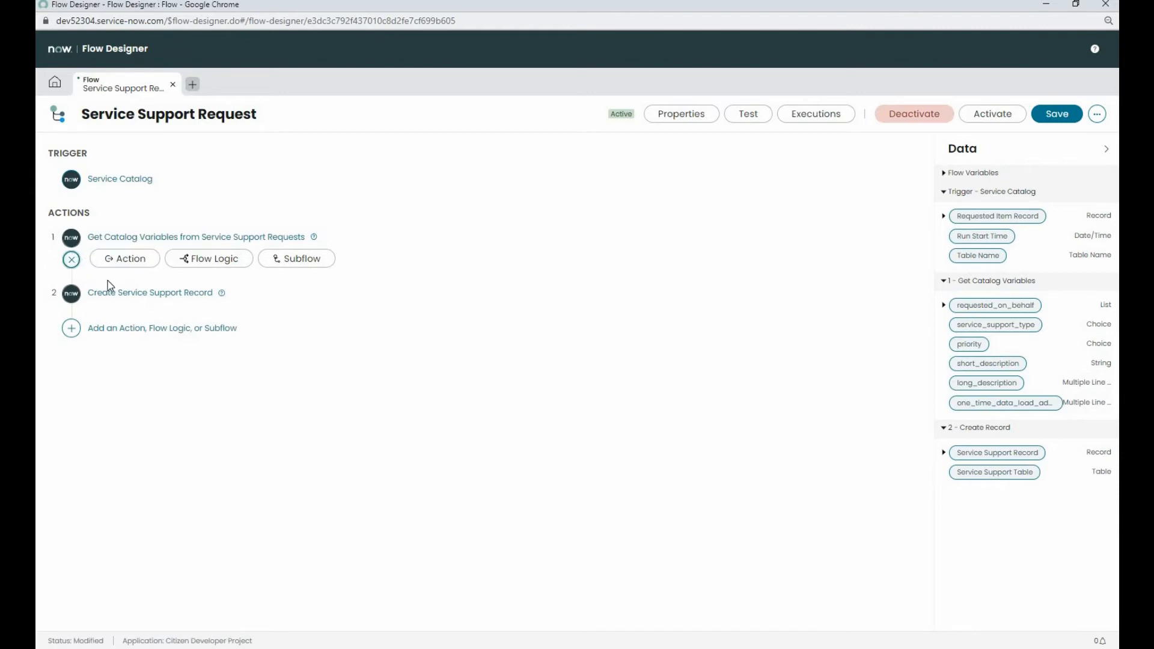
pyautogui.click(212, 265)
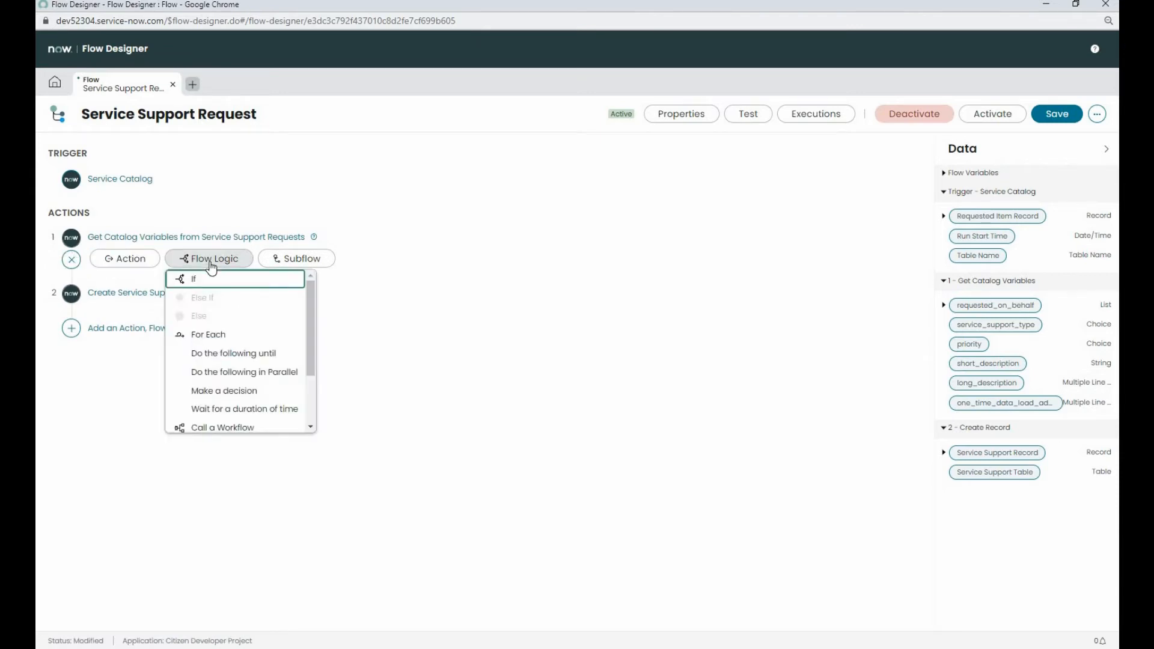
pyautogui.click(209, 337)
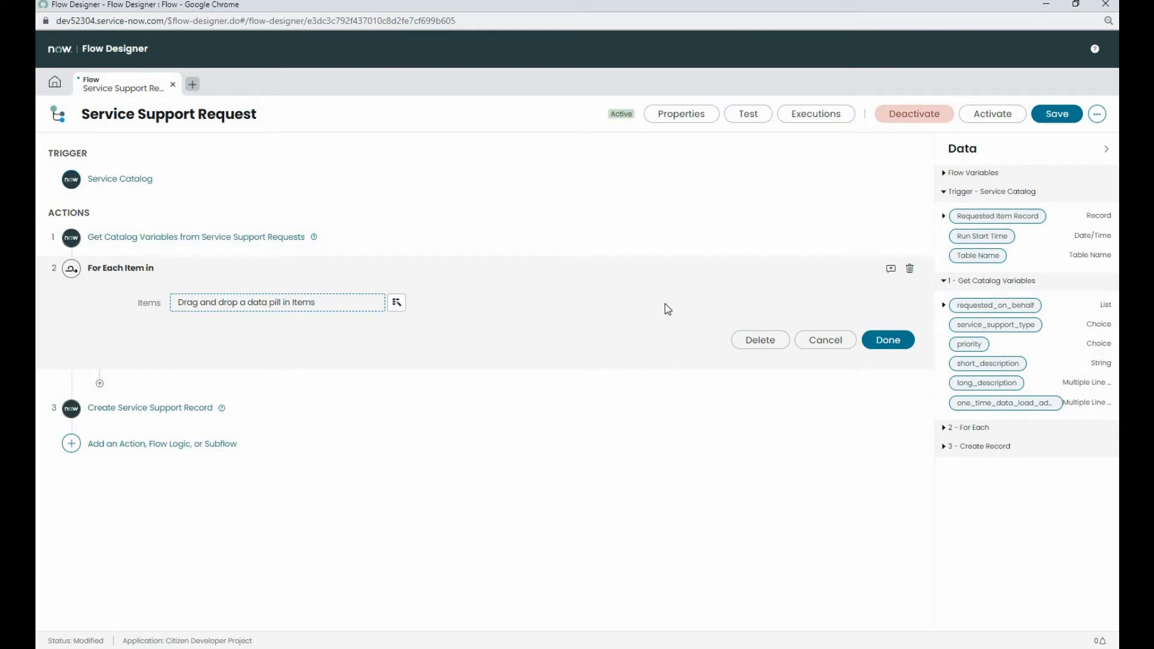
pyautogui.click(958, 428)
pyautogui.moveTo(986, 310); pyautogui.dragTo(304, 303)
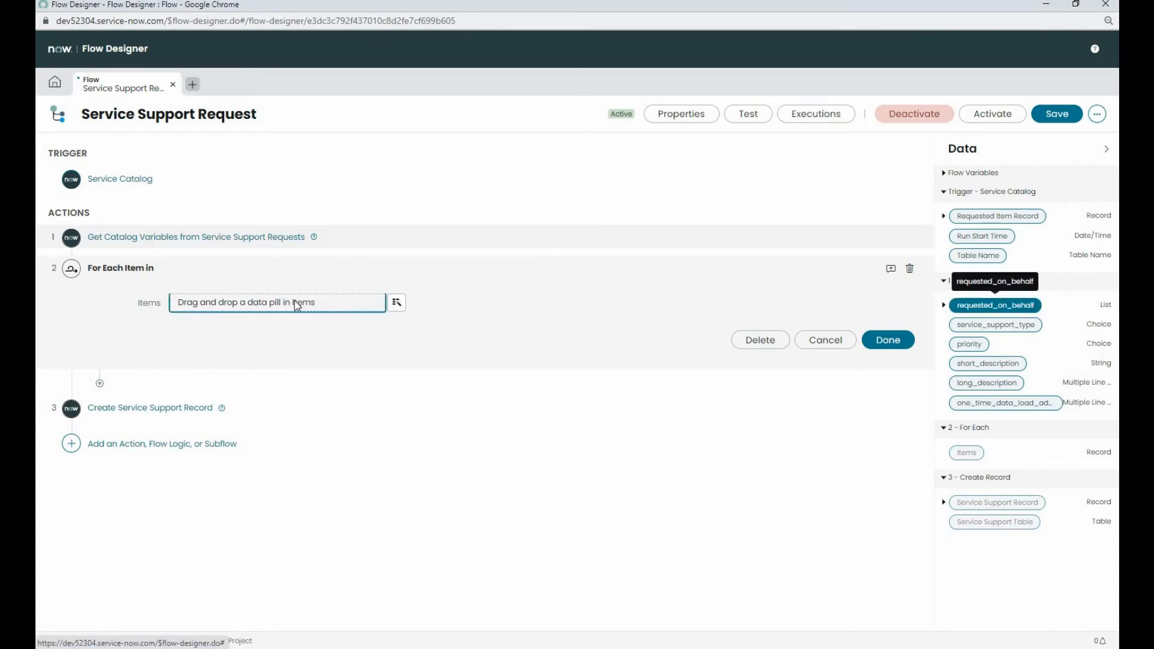
pyautogui.click(889, 338)
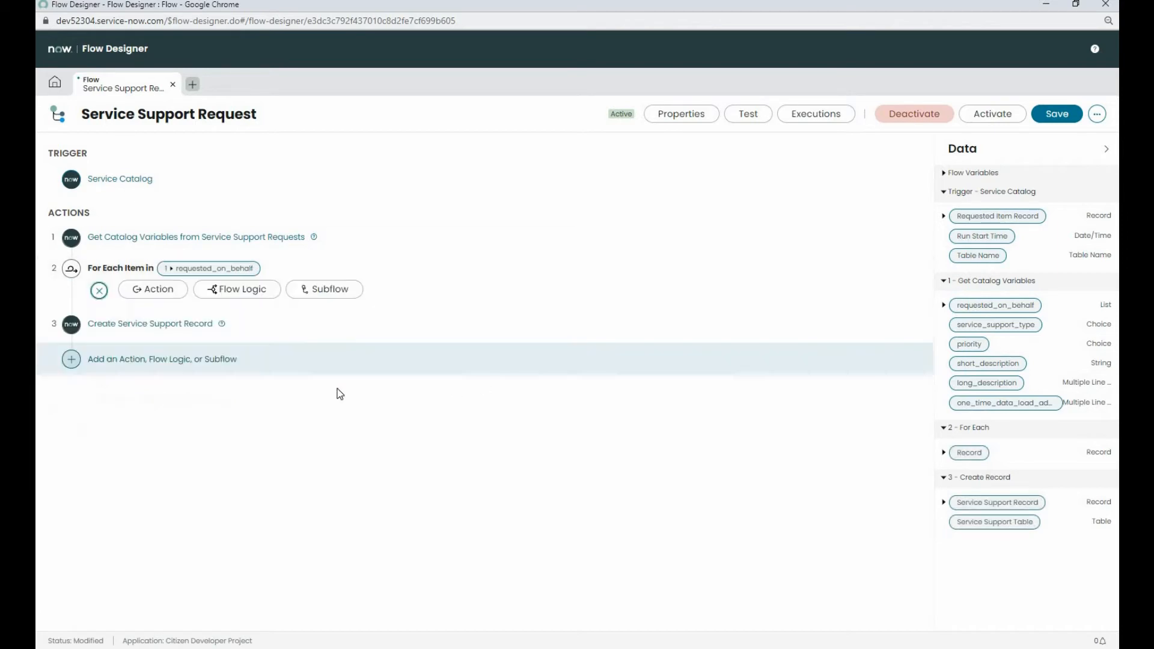
# Step: Move the Create Service Support Record action into the For Each loop and map the loop record's Name to its Requested on Behalf field
pyautogui.click(69, 359)
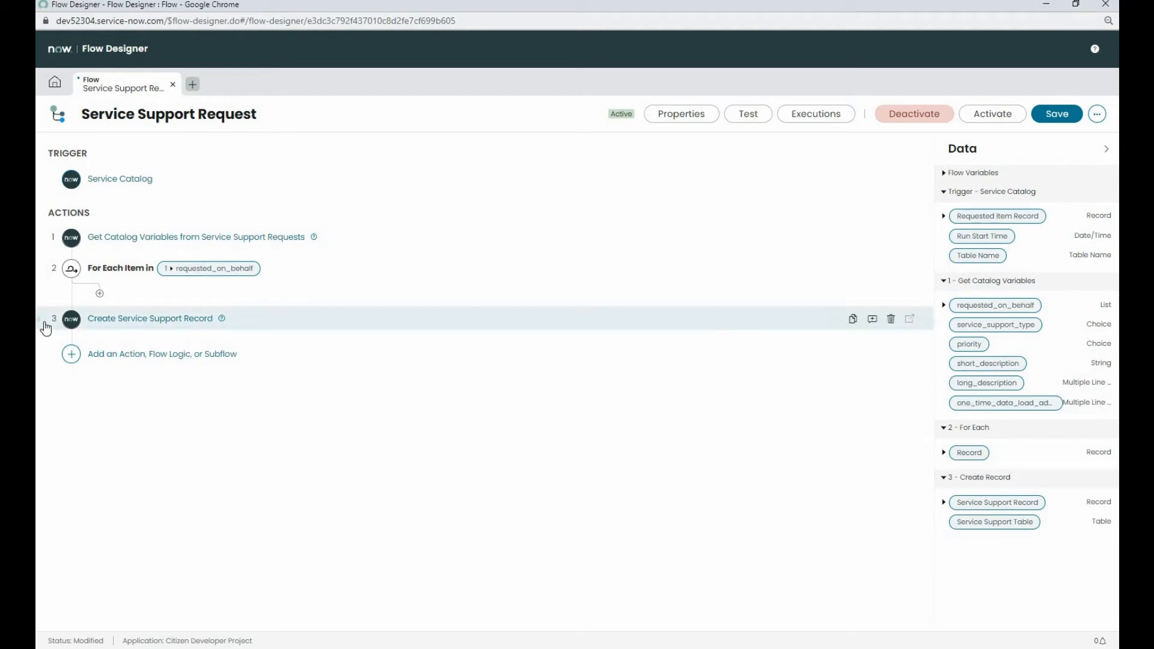
pyautogui.moveTo(43, 319); pyautogui.dragTo(98, 299)
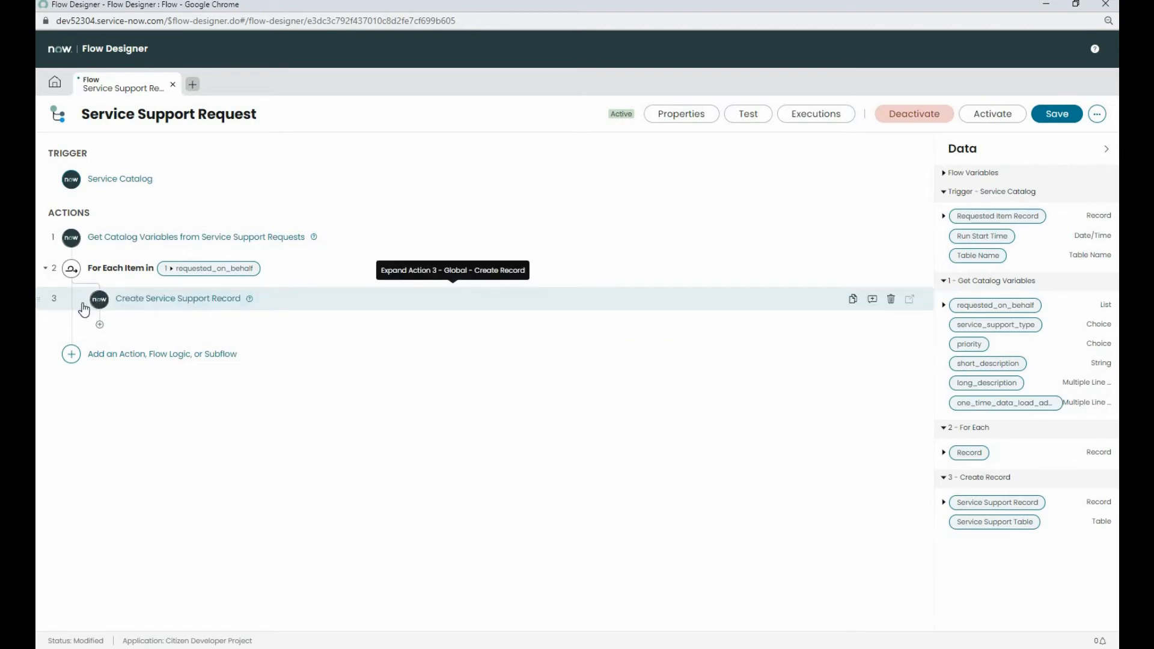
pyautogui.click(150, 300)
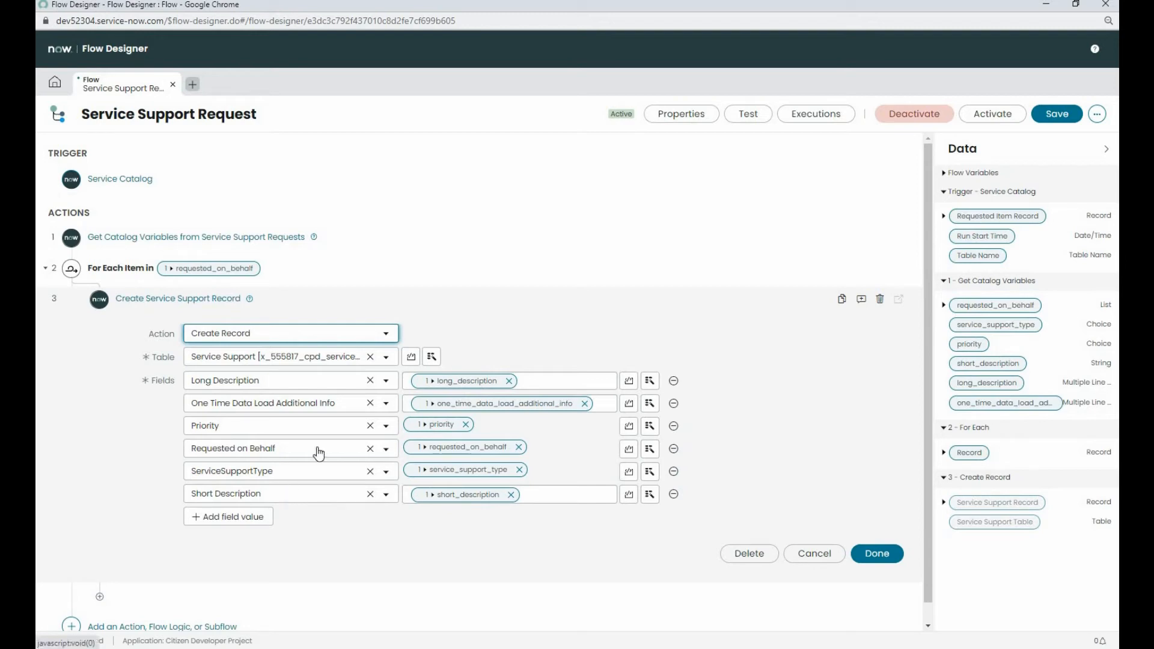
pyautogui.click(519, 448)
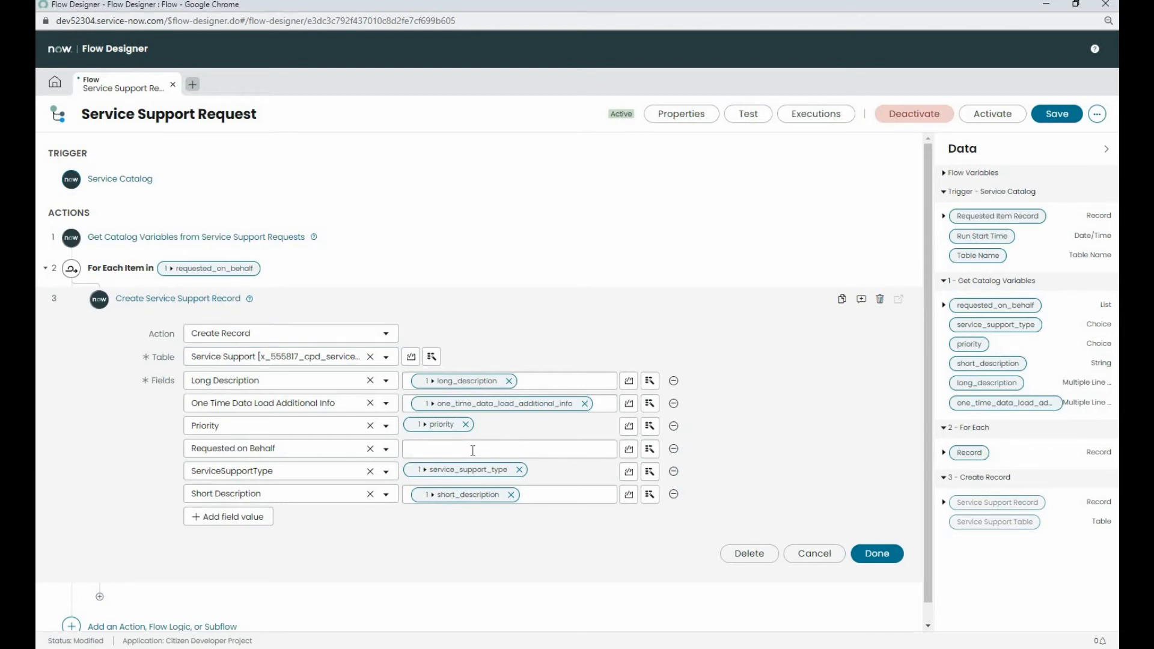
pyautogui.click(944, 454)
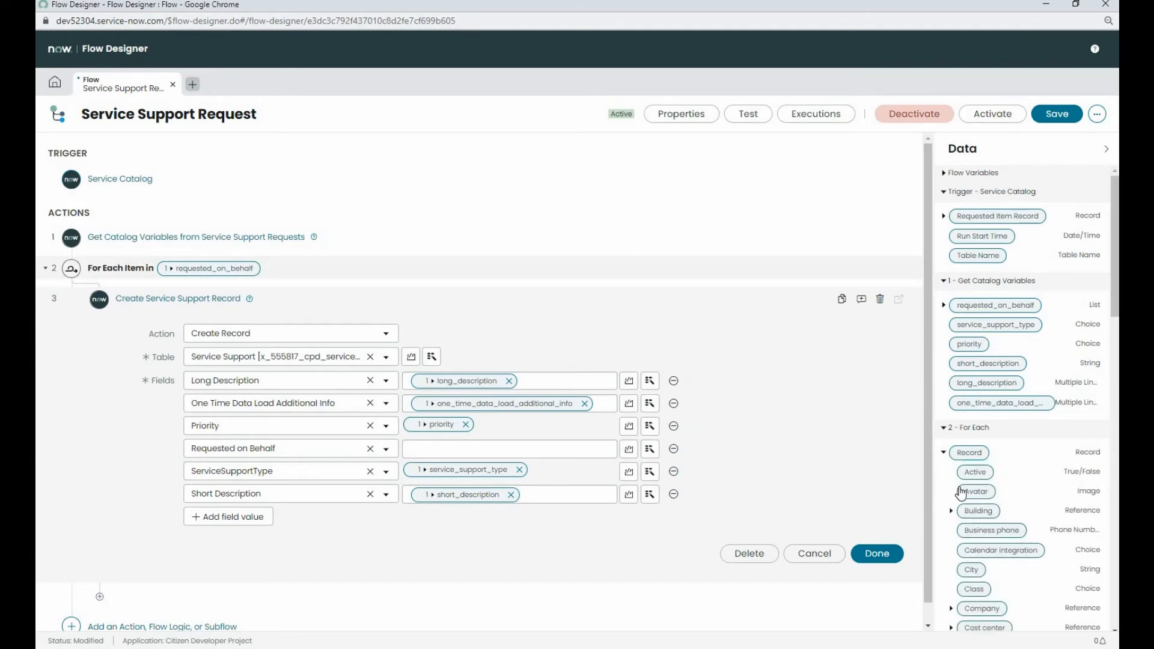
pyautogui.scroll(-10, 965, 502)
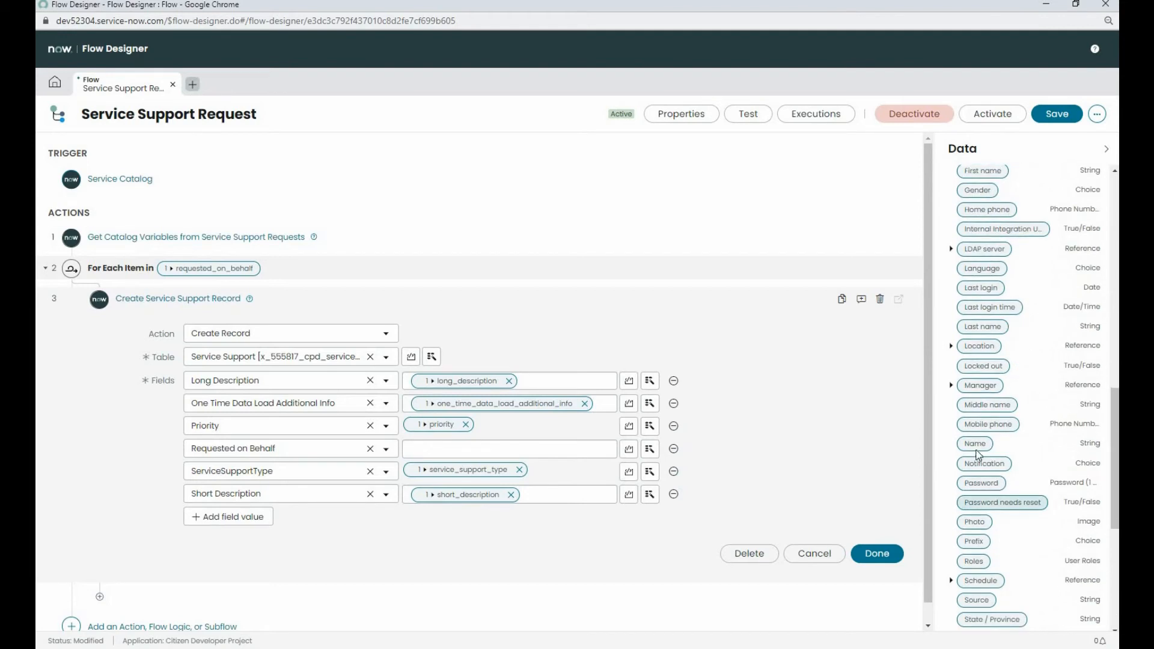
pyautogui.moveTo(977, 448); pyautogui.dragTo(499, 452)
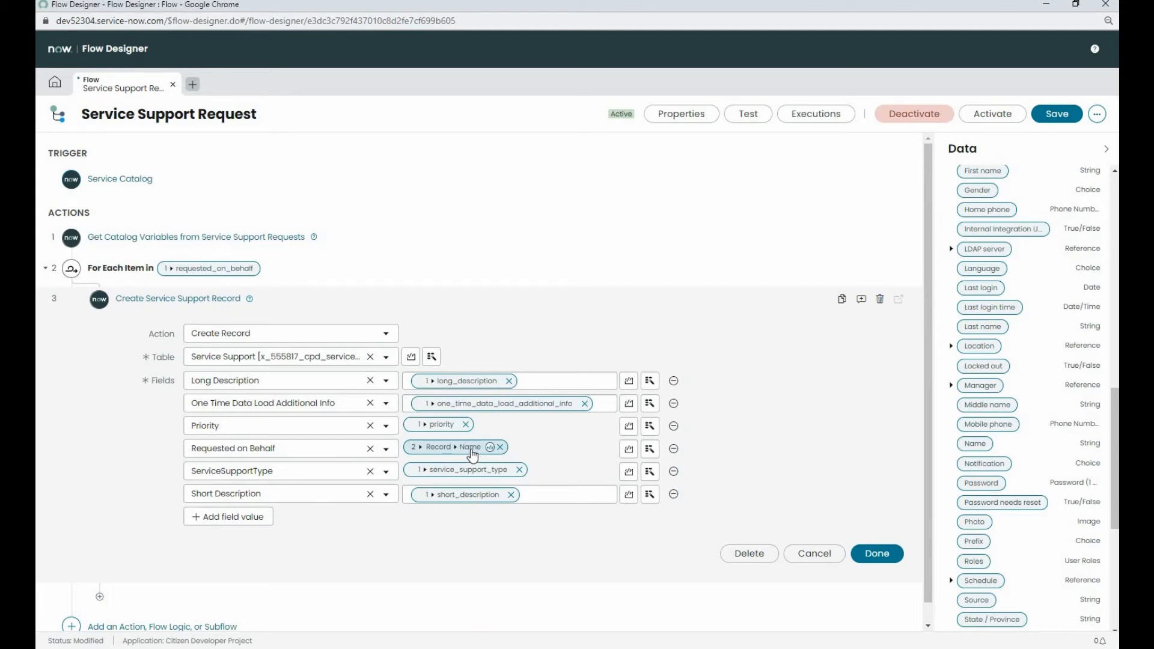
pyautogui.click(877, 553)
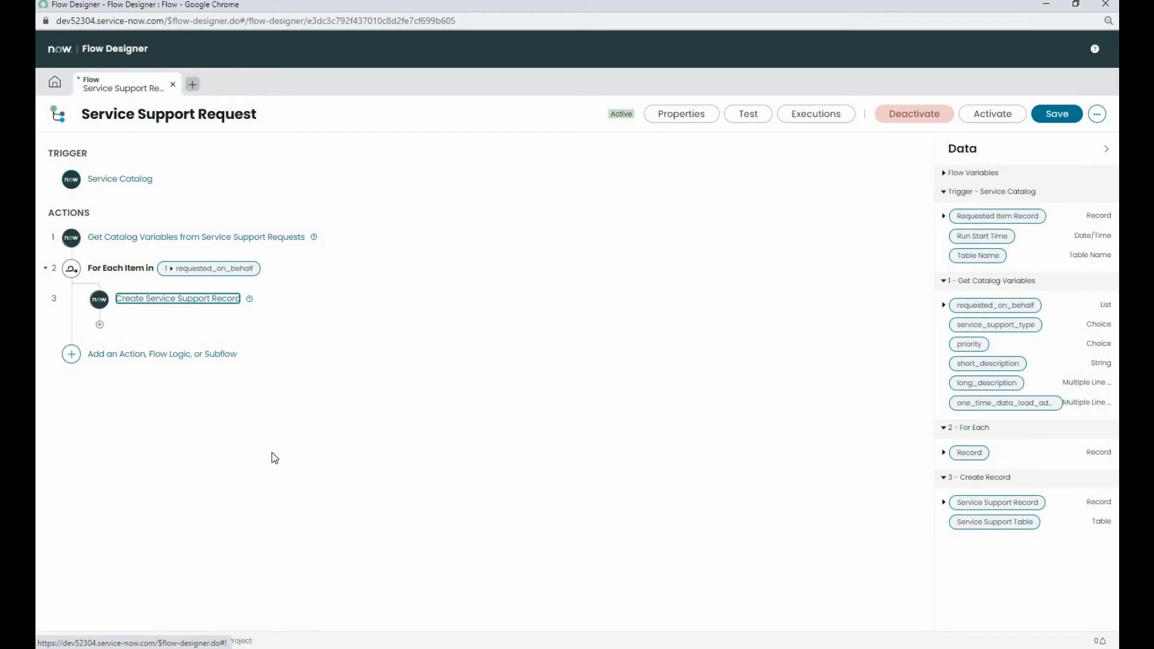
# Step: Save and activate the Service Support Request flow
pyautogui.click(1056, 111)
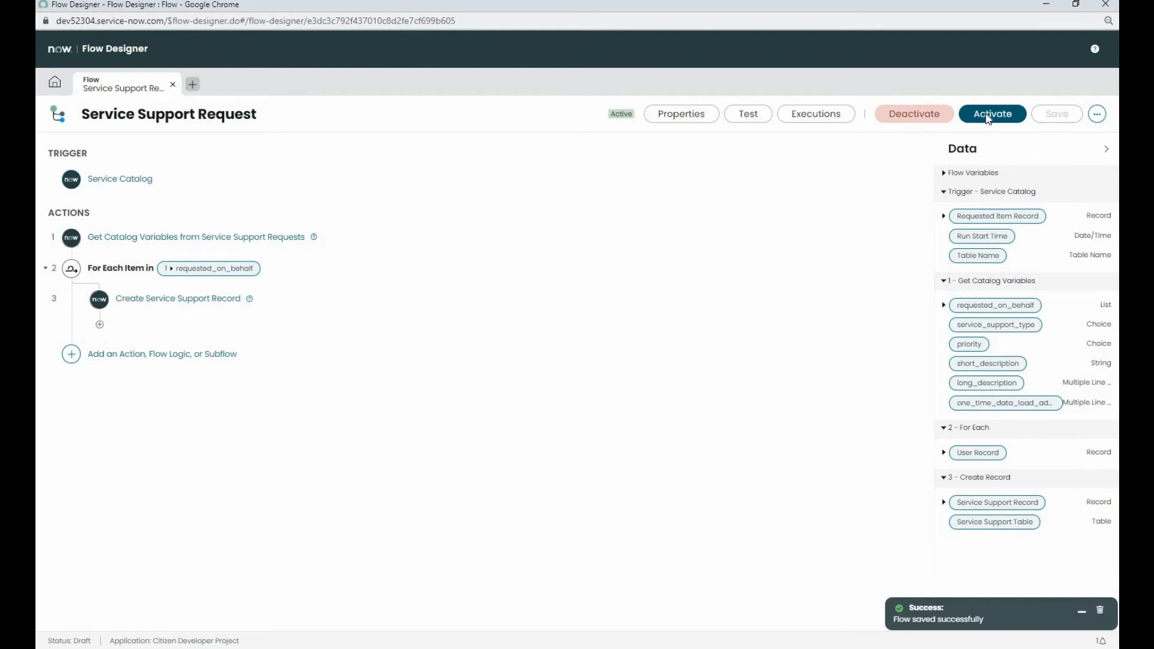
pyautogui.click(987, 114)
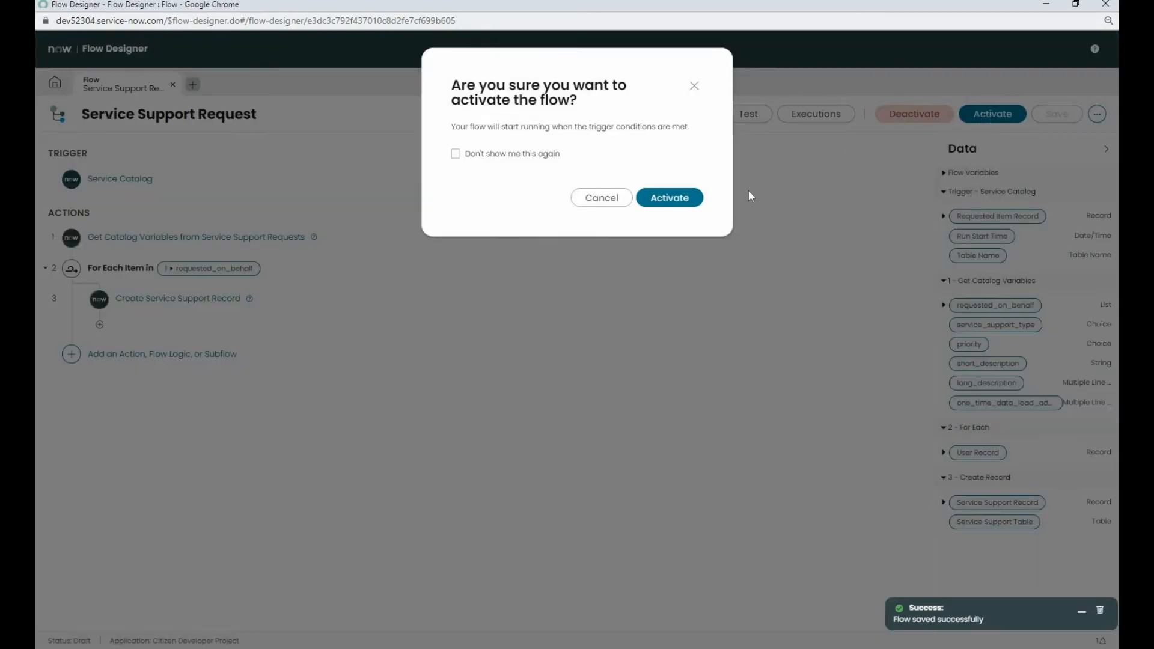
pyautogui.click(686, 202)
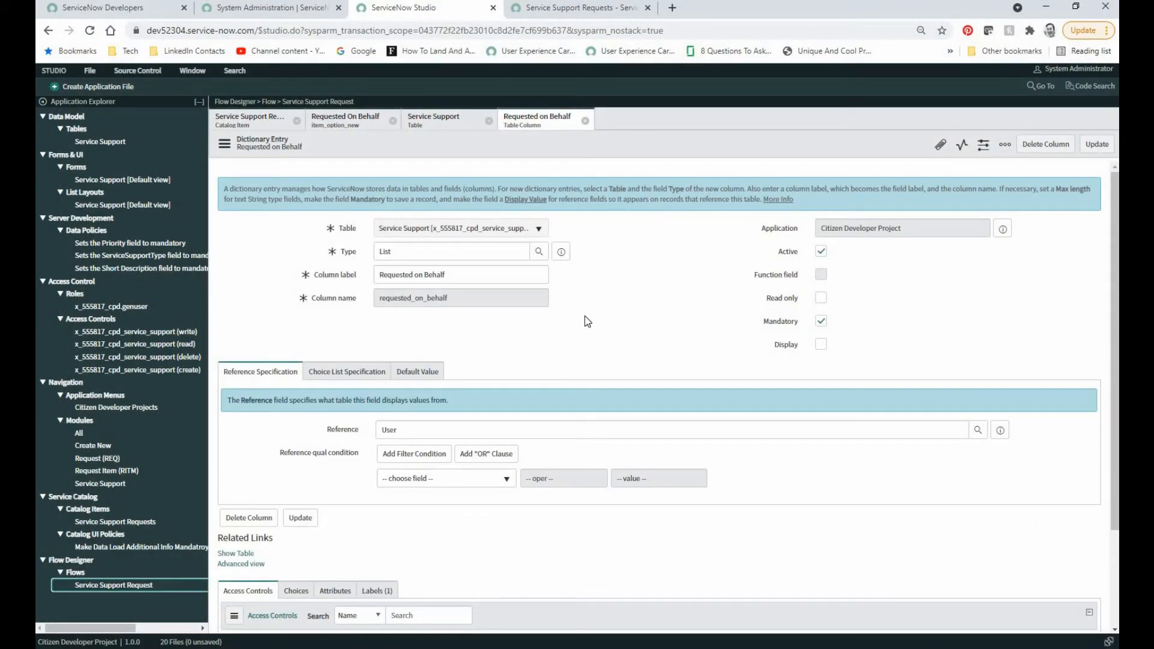
# Step: Switch to the Service Support Requests form in the service portal and reload it, discarding the unsaved entry
pyautogui.click(574, 9)
pyautogui.rightClick(210, 243)
pyautogui.click(222, 278)
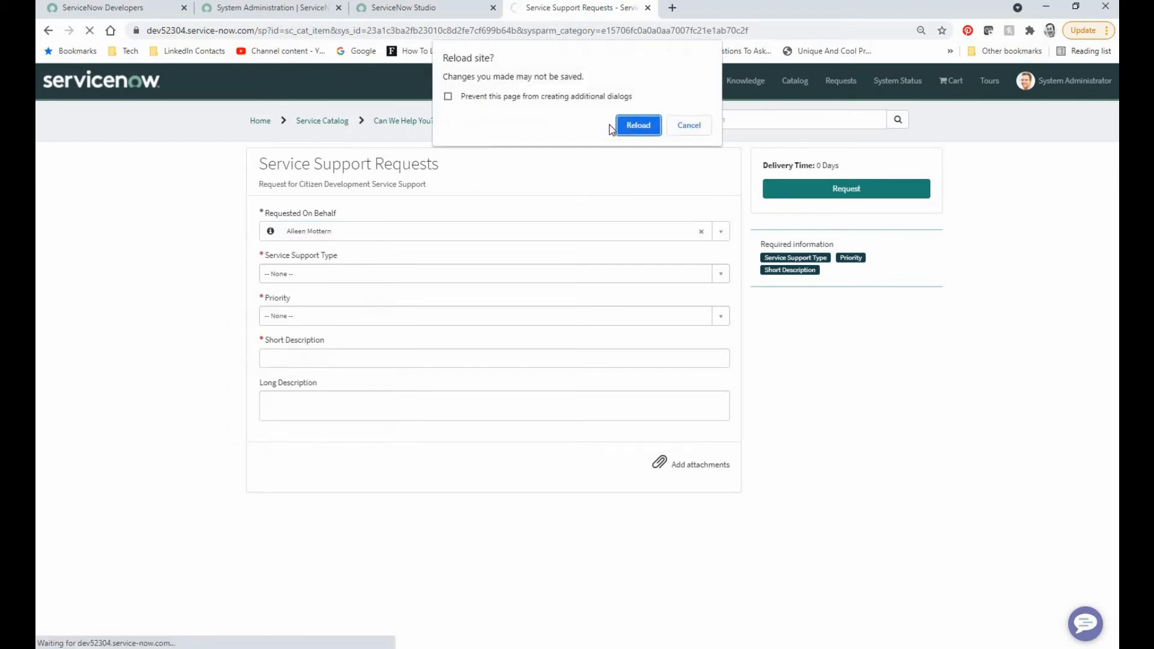
pyautogui.click(652, 127)
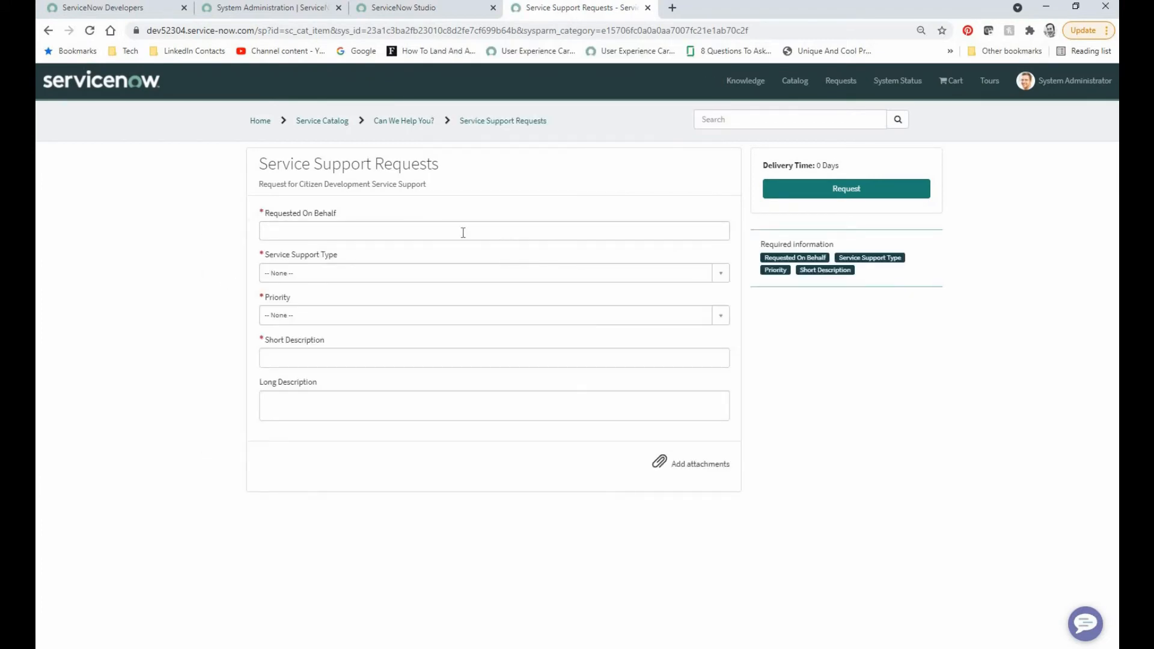
# Step: Select three different users in the form's Requested On Behalf field
pyautogui.click(444, 233)
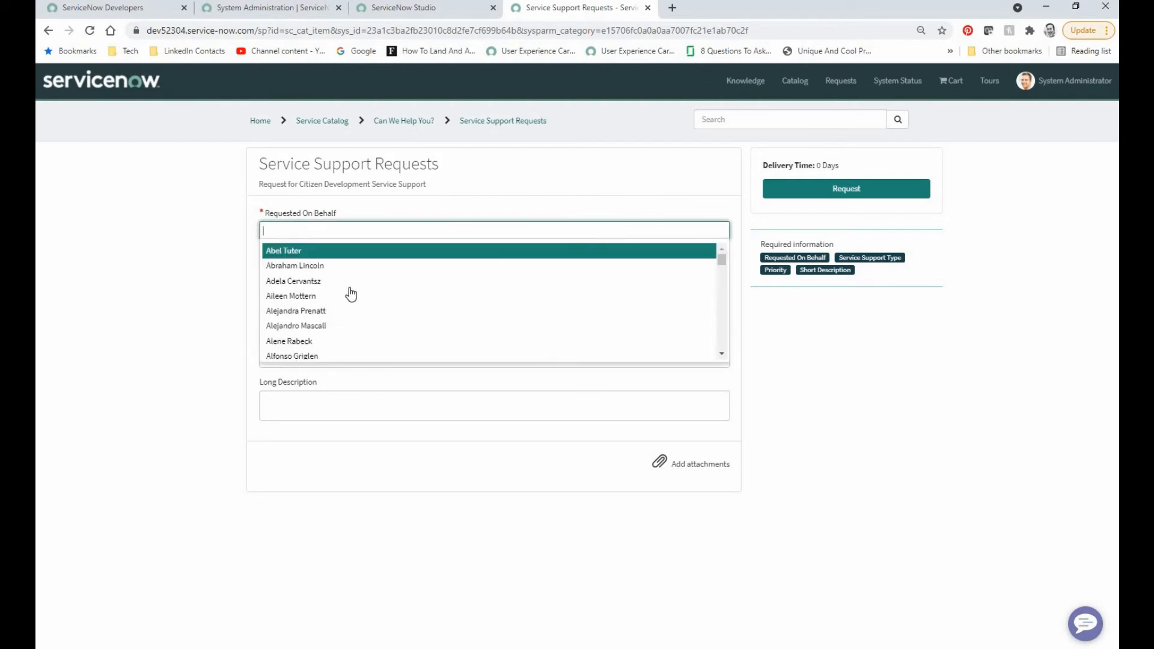
pyautogui.click(314, 311)
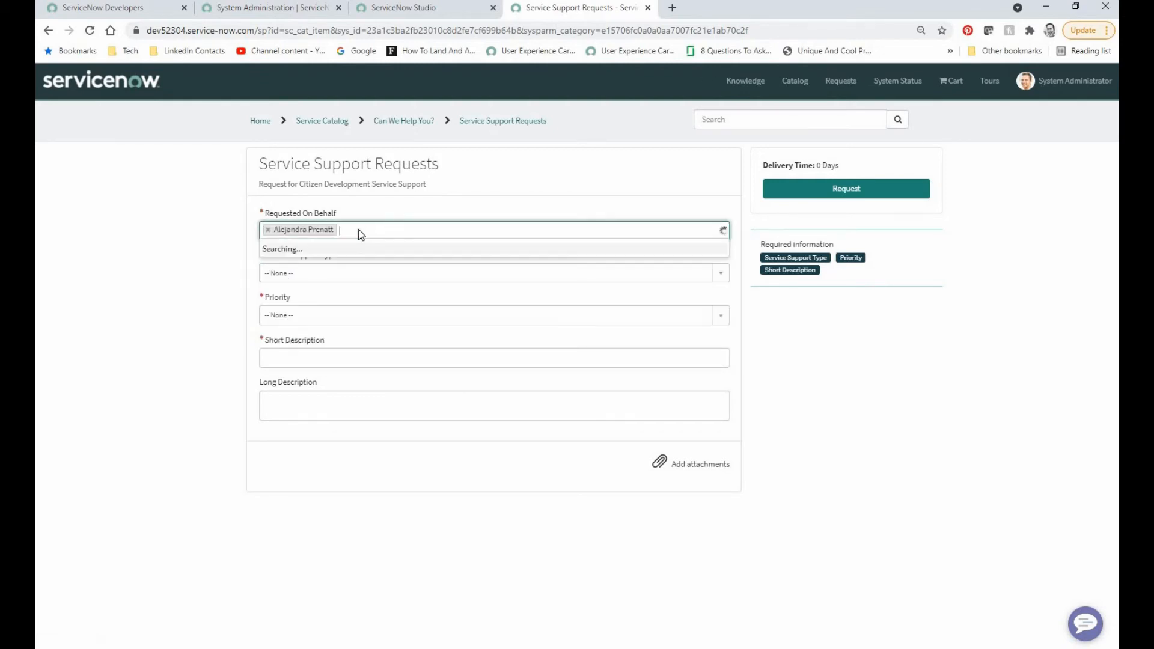
pyautogui.scroll(-3, 307, 301)
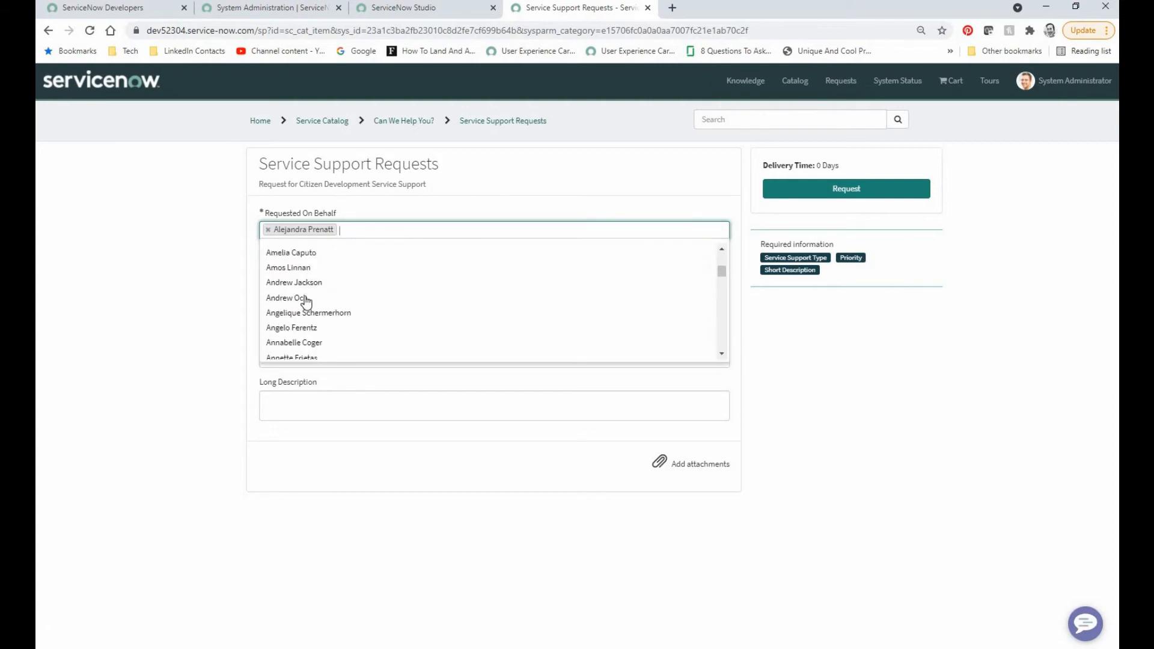
pyautogui.click(304, 298)
pyautogui.click(415, 234)
pyautogui.scroll(-5, 323, 343)
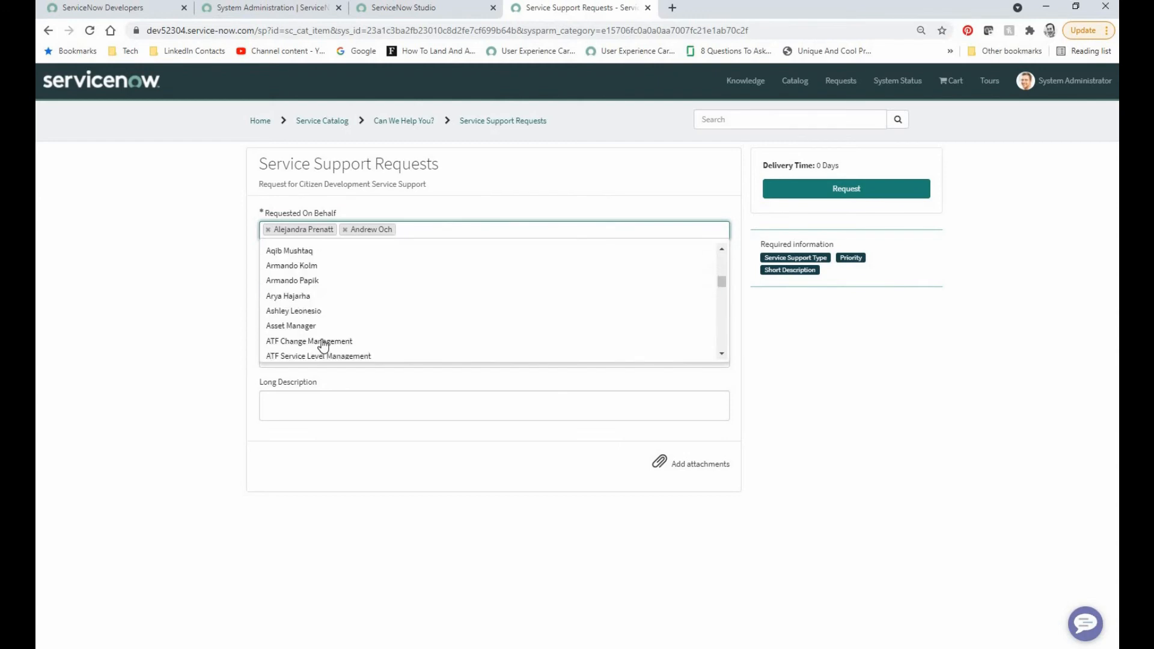
pyautogui.scroll(-2, 315, 343)
pyautogui.click(308, 337)
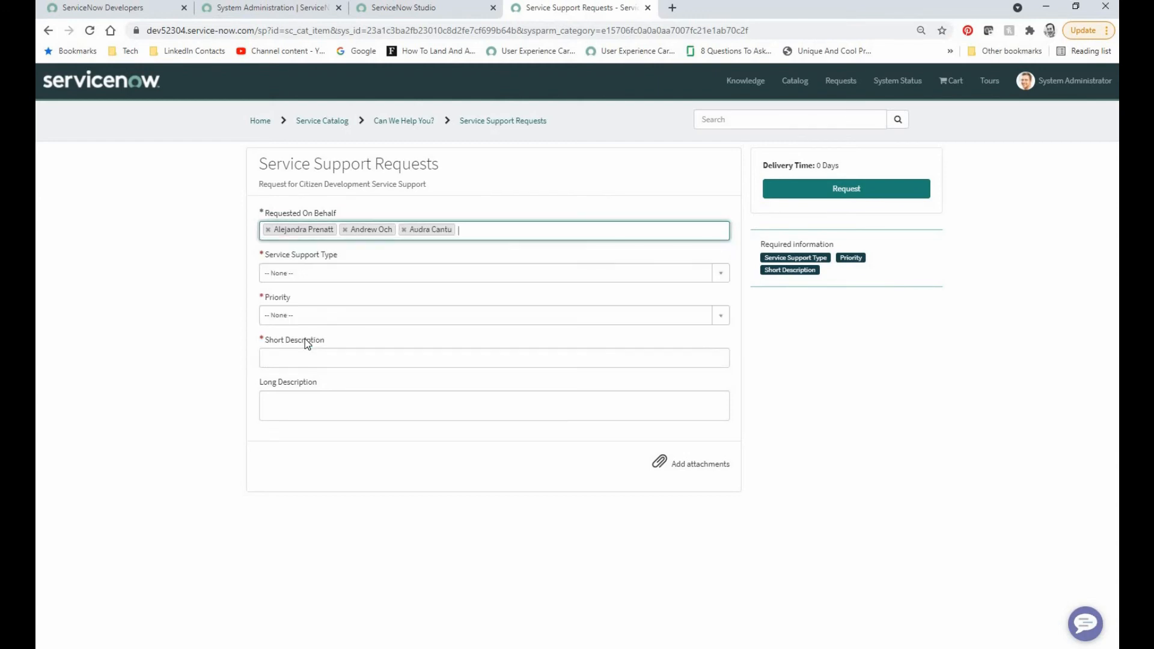
# Step: Fill in One Time Data Load, Medium, "Short Desc", "Long Desk" and "One Time Data Load Add Info", and submit the request
pyautogui.click(323, 276)
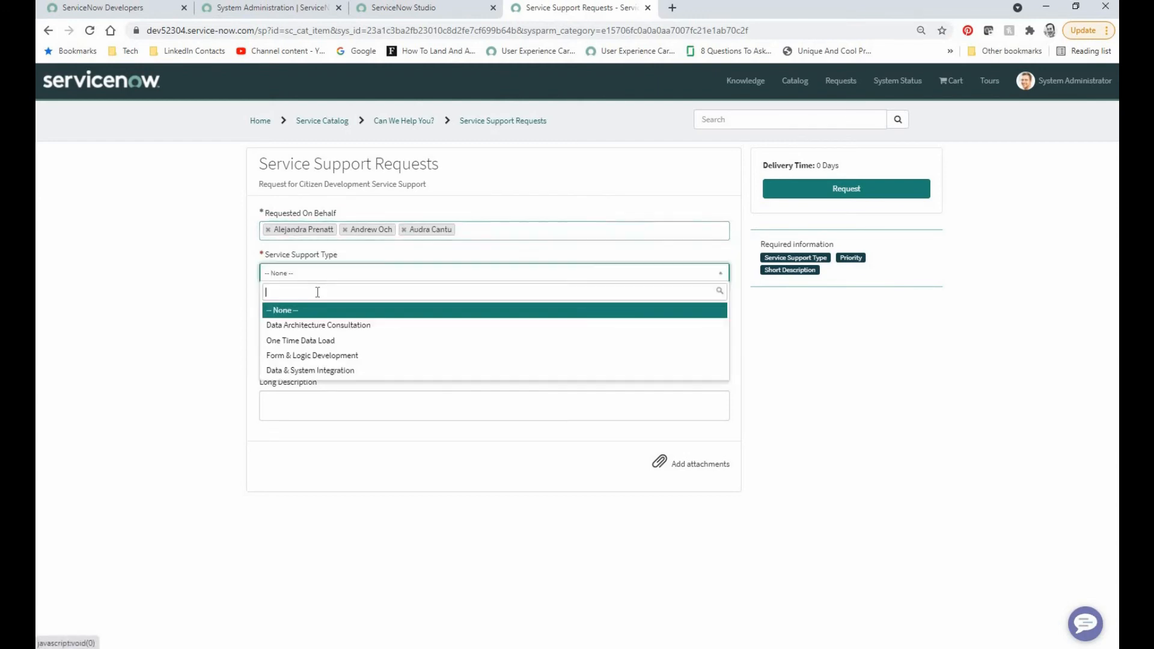
pyautogui.click(310, 340)
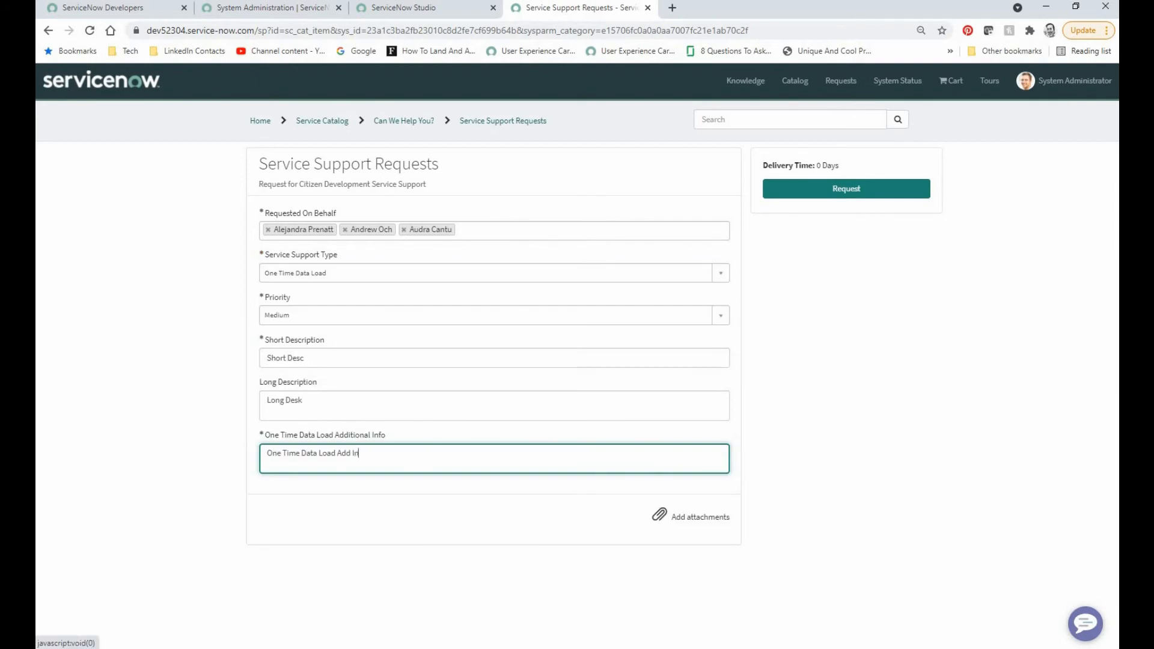
pyautogui.write('fo')
pyautogui.click(845, 189)
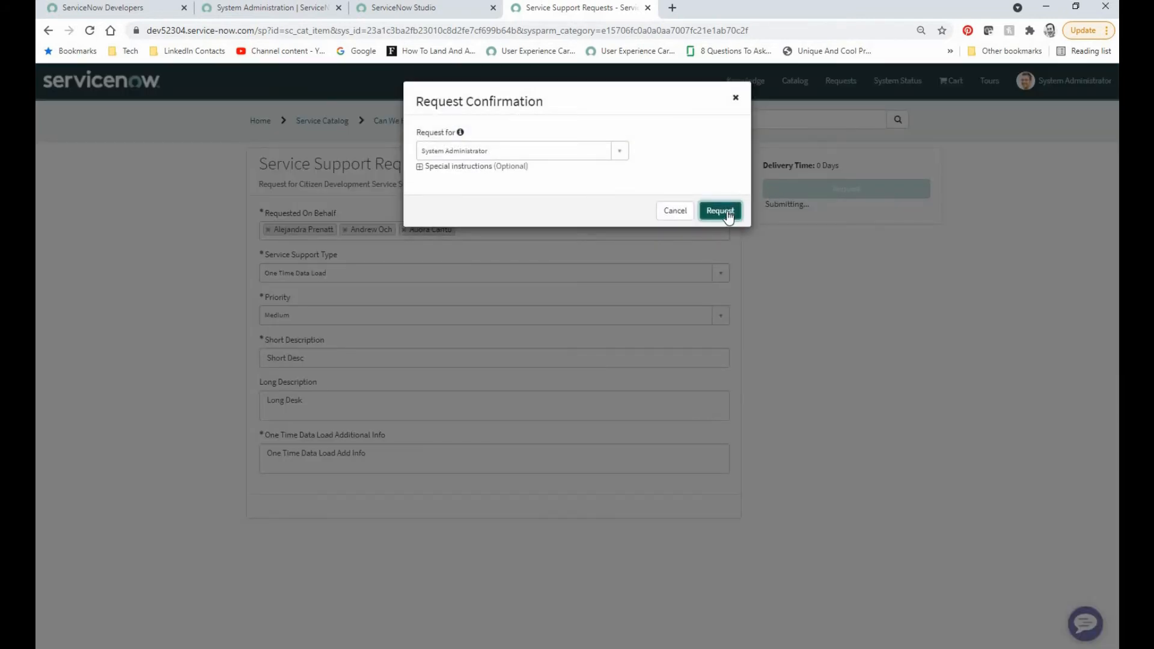
pyautogui.click(721, 211)
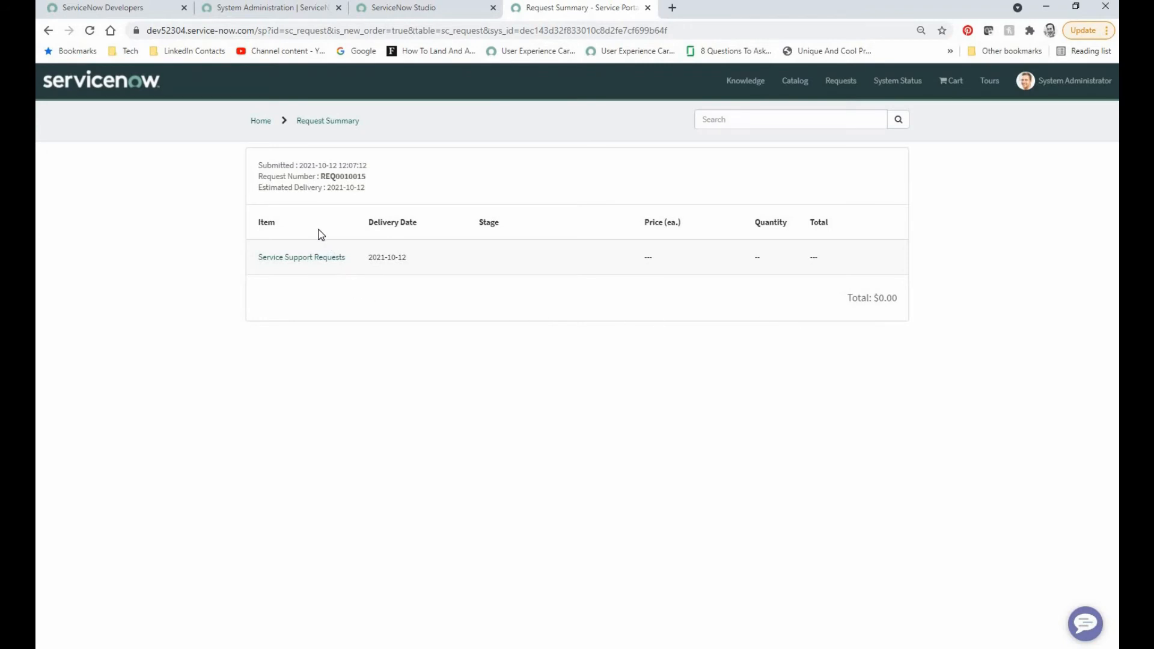
# Step: Return to ServiceNow Studio and show the record list of the Service Support table
pyautogui.click(393, 8)
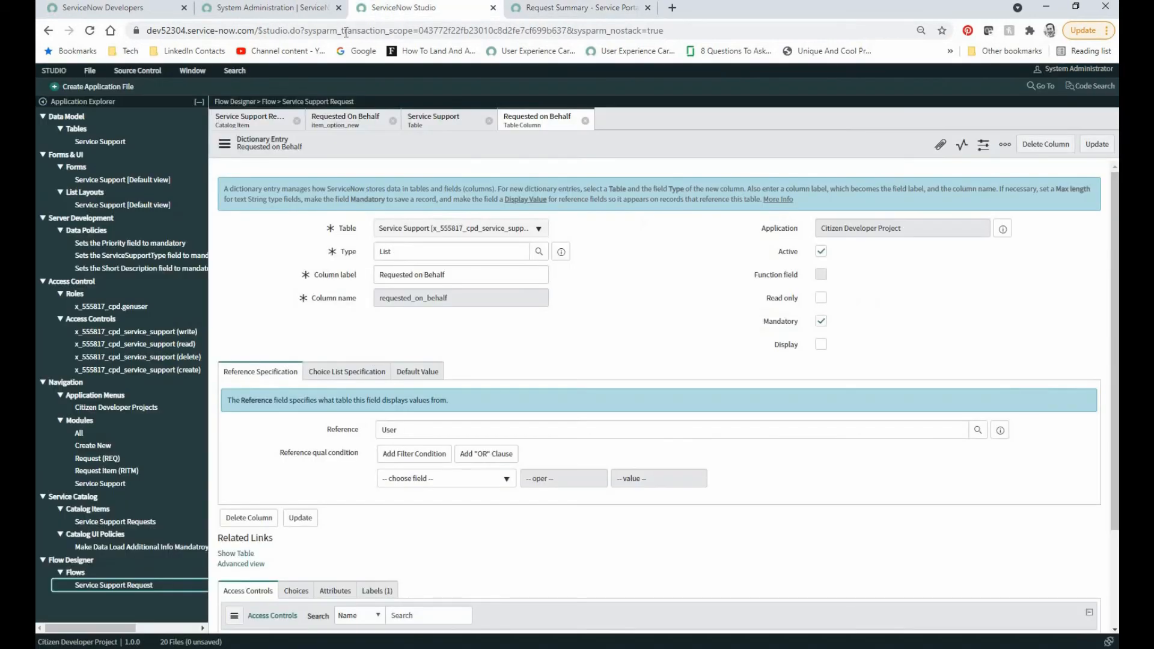
pyautogui.click(100, 141)
pyautogui.scroll(-3, 276, 330)
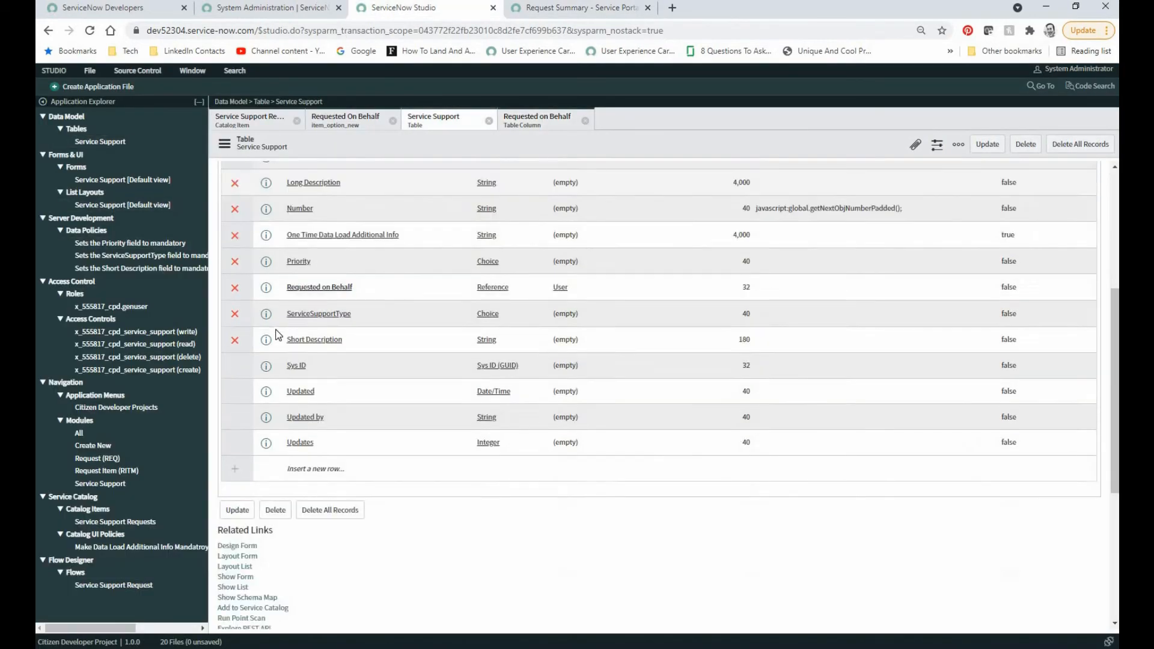
pyautogui.scroll(-4, 279, 334)
pyautogui.click(241, 344)
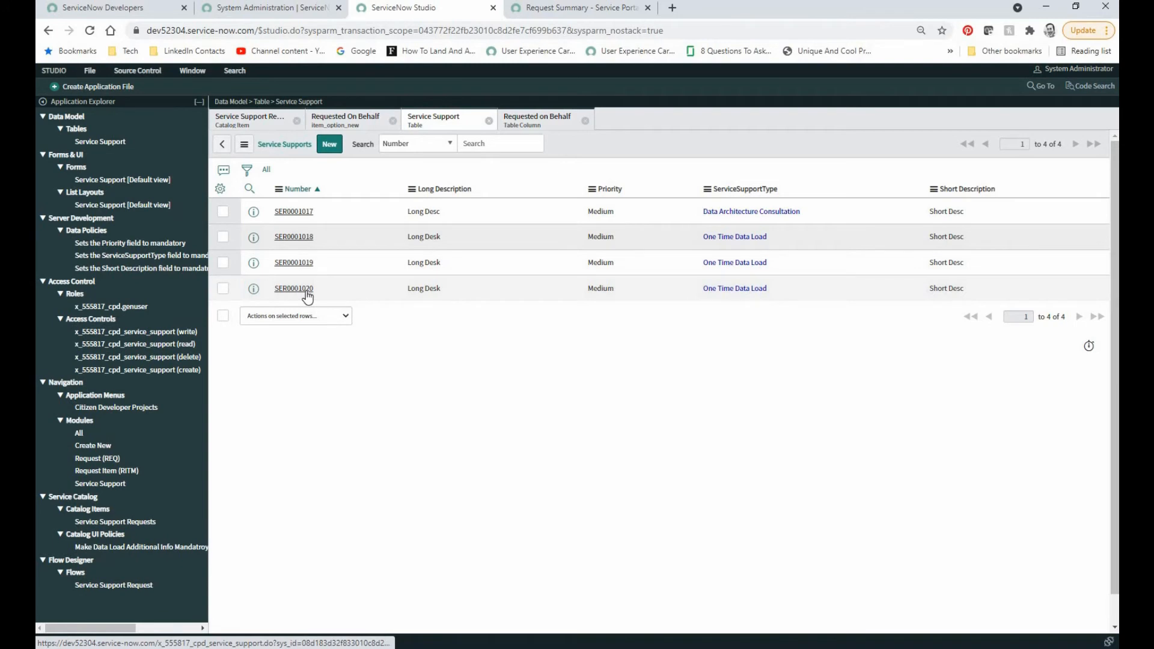
# Step: Open the first One Time Data Load record and go through the following records to check each one's Requested on Behalf user
pyautogui.click(294, 237)
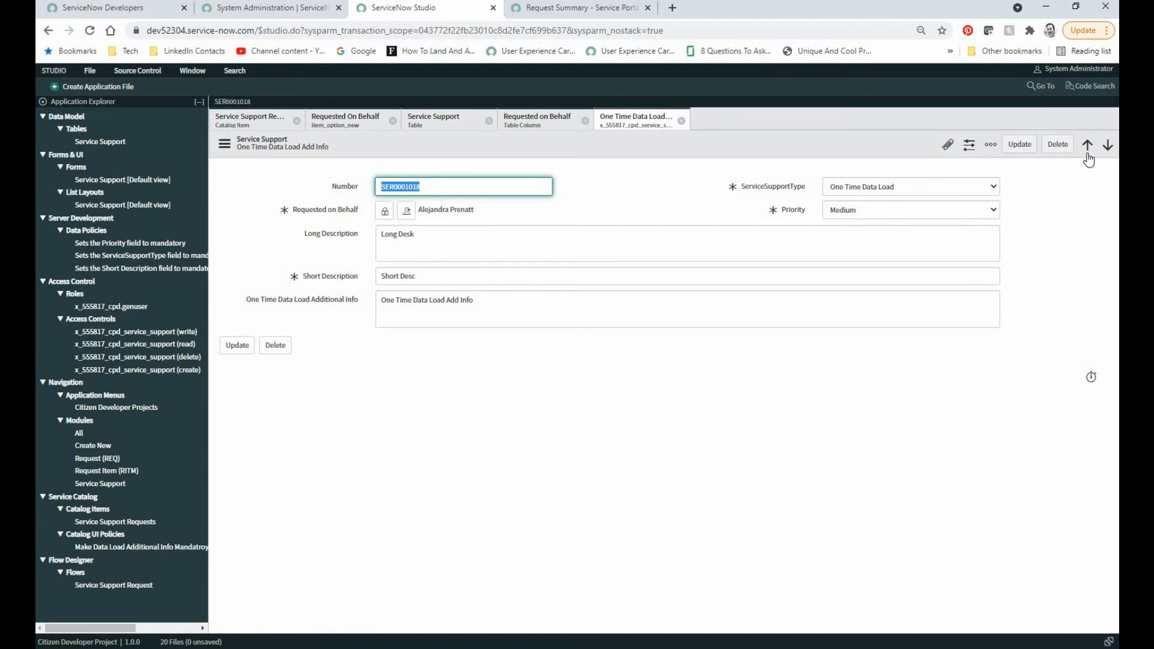
pyautogui.click(1106, 148)
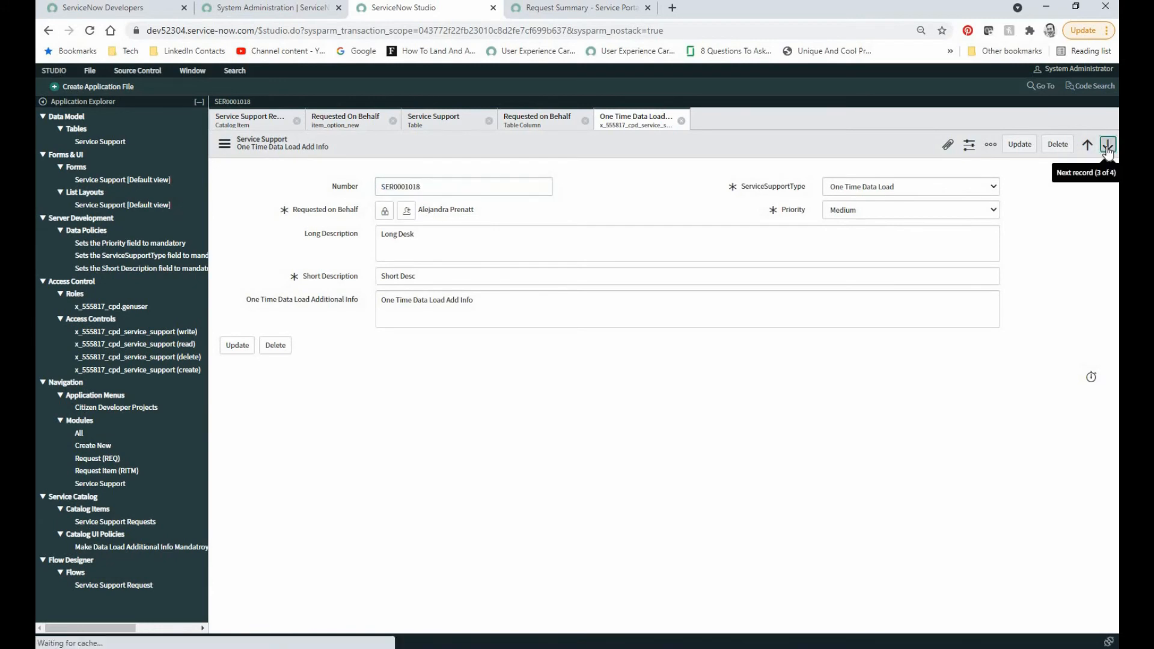
pyautogui.click(1107, 148)
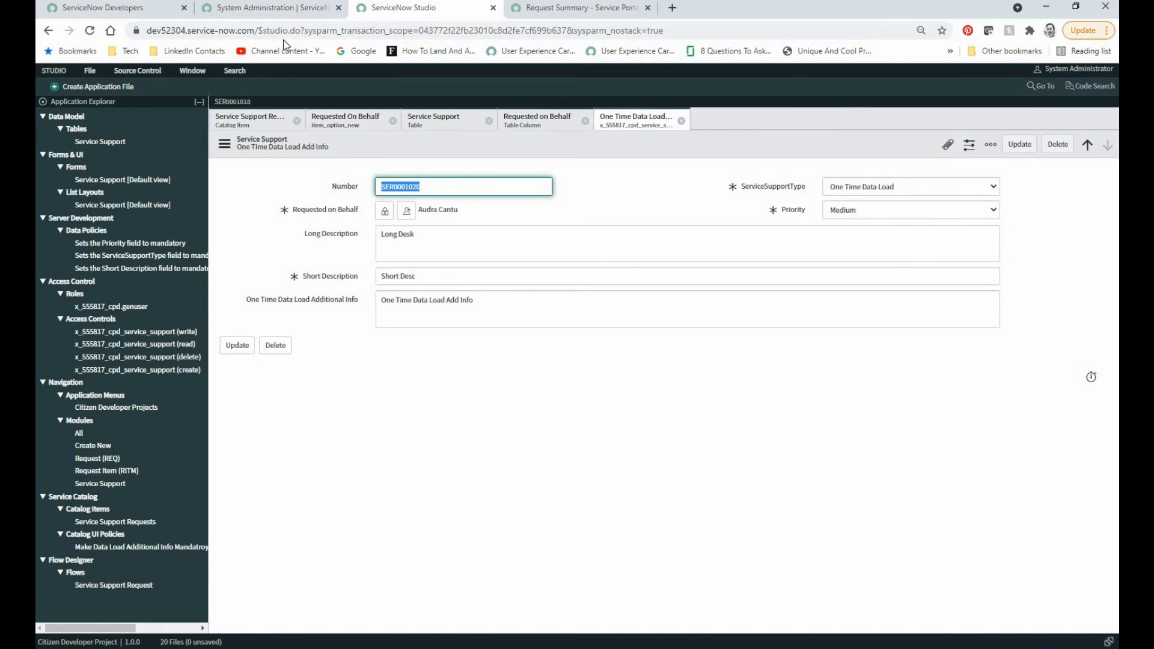
# Step: In the main ServiceNow tab, filter the application navigator by "Cit", list all Service Support records, and open the last One Time Data Load record
pyautogui.click(276, 9)
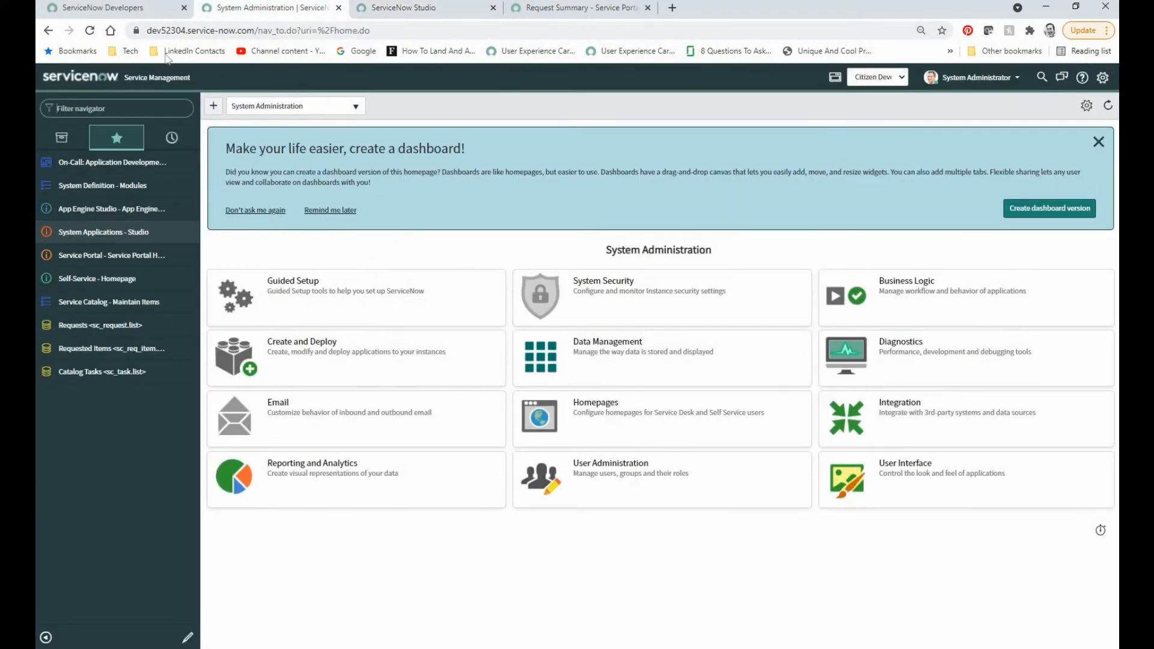
pyautogui.click(62, 137)
pyautogui.click(114, 108)
pyautogui.write('cit')
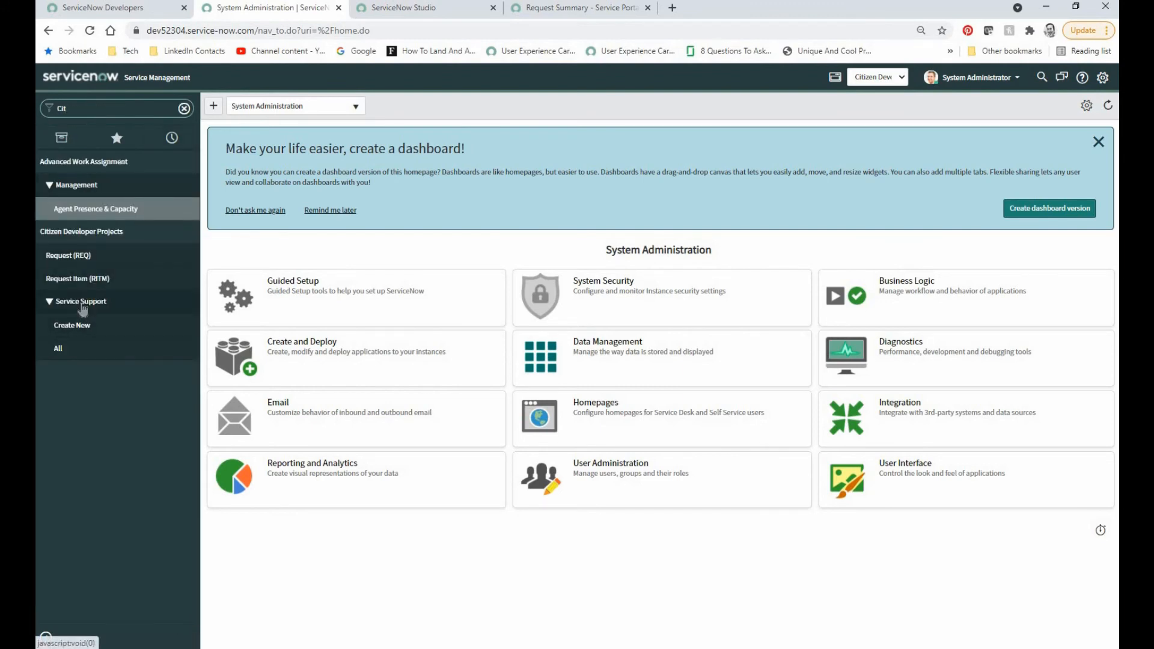
pyautogui.click(195, 355)
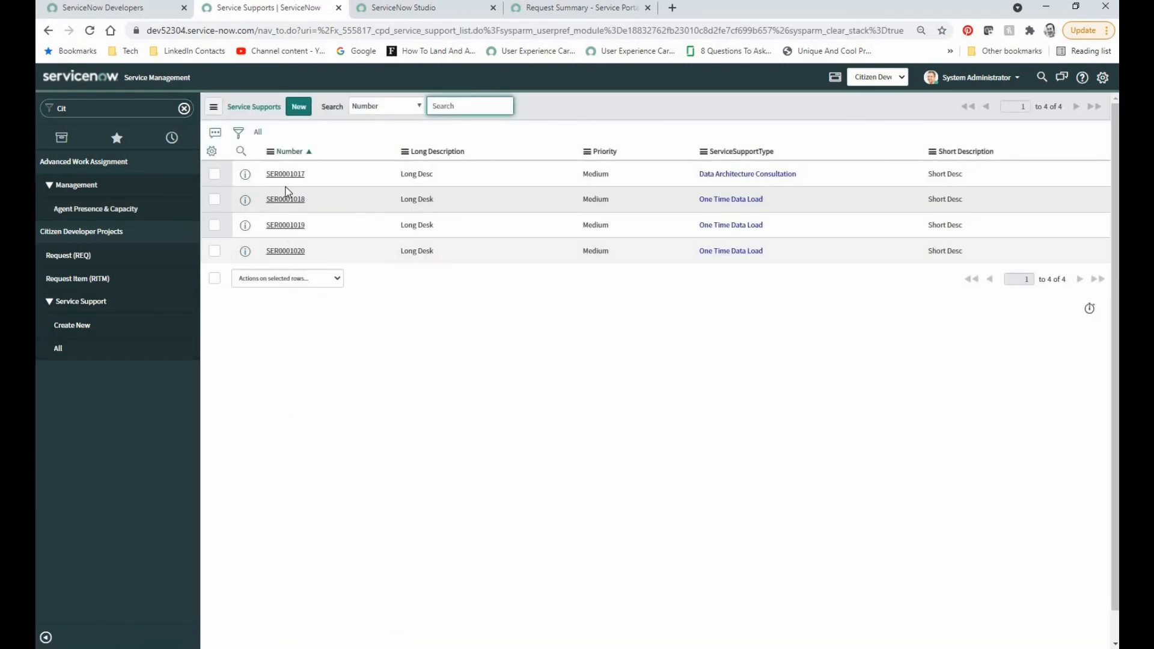
pyautogui.click(289, 251)
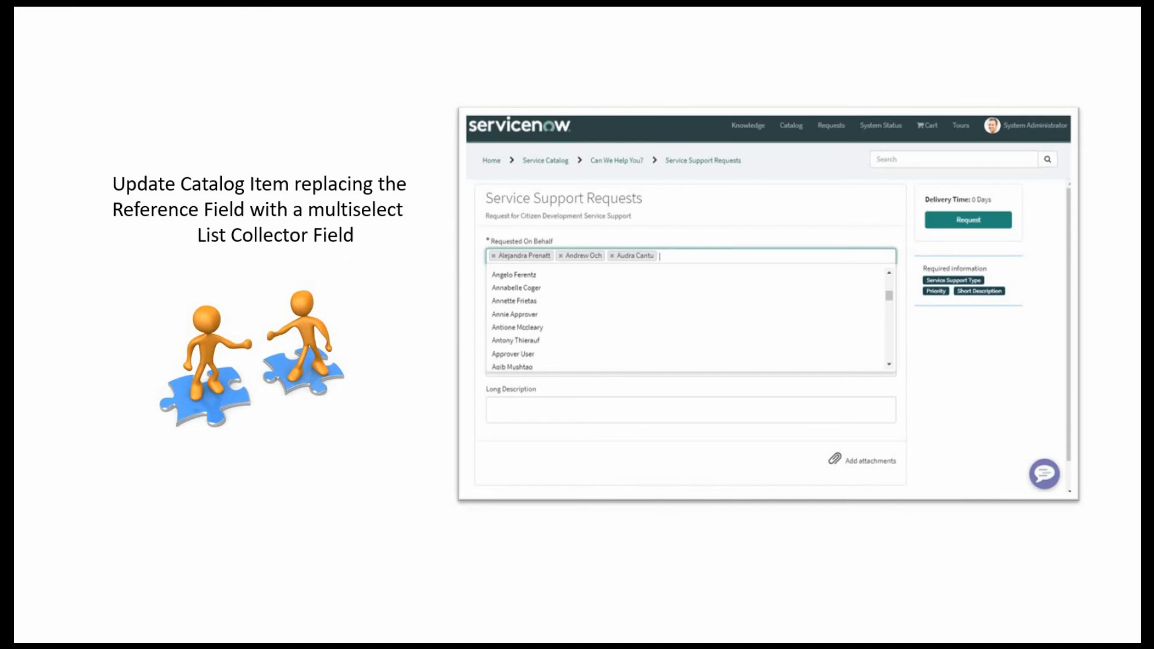
# Step: Return to Studio and review the Service Support Requests catalog item's variables and the Requested On Behalf variable's available types, keeping List Collector
pyautogui.hotkey('alt', 'Tab')
pyautogui.hotkey('alt', 'Tab')
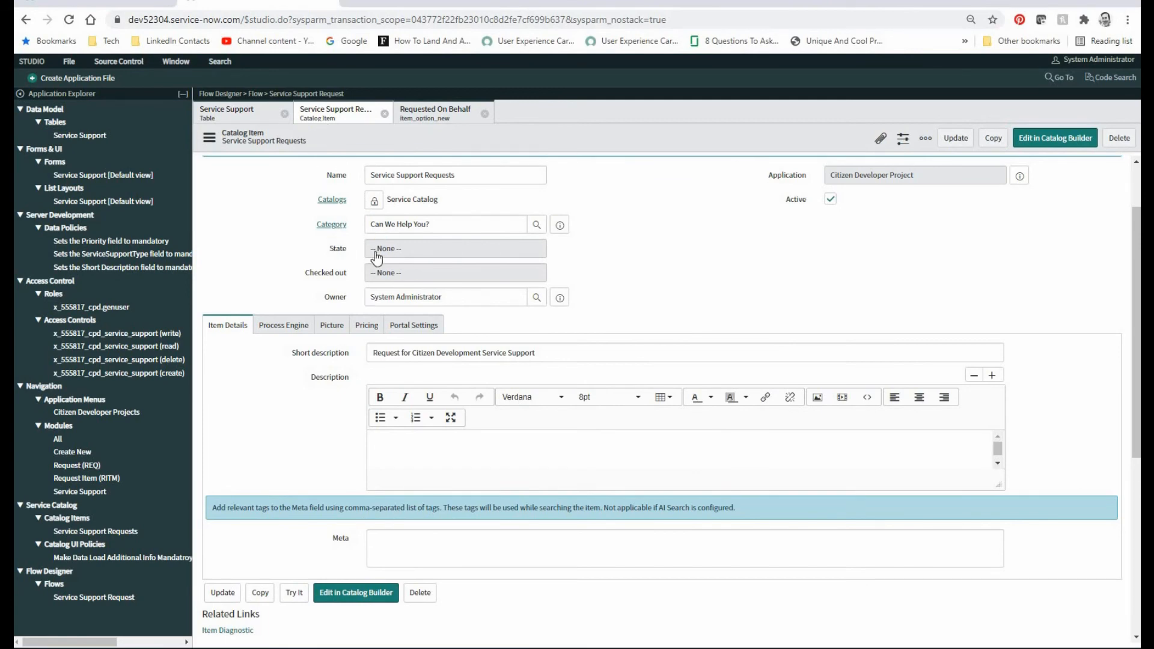
pyautogui.scroll(-5, 377, 258)
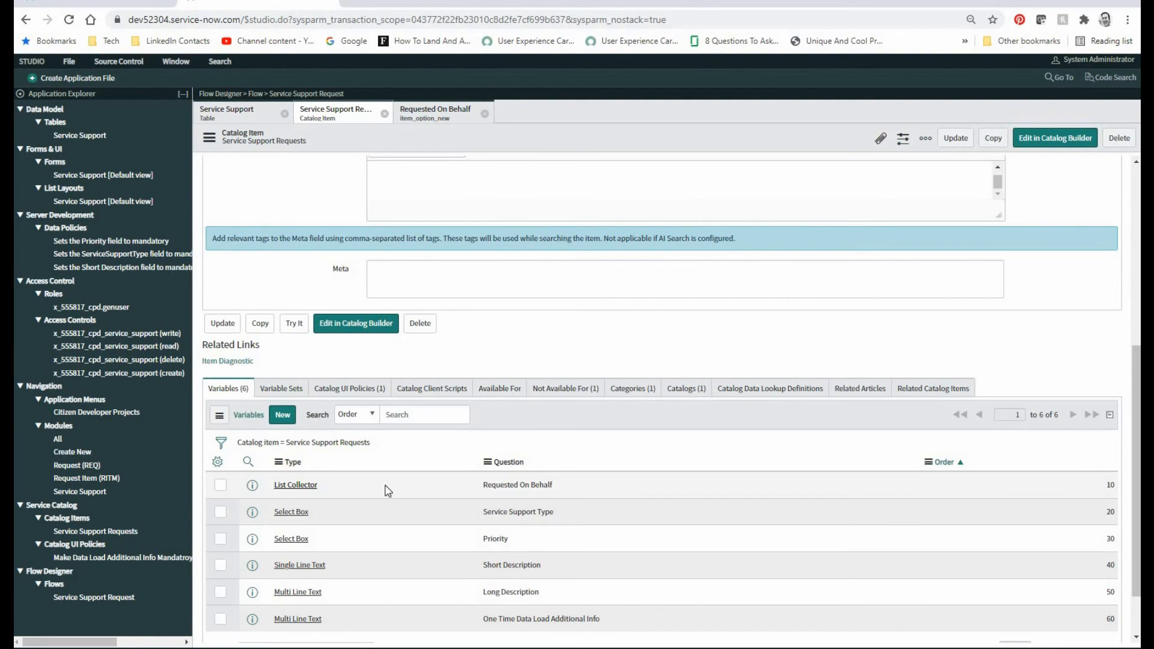
pyautogui.click(441, 121)
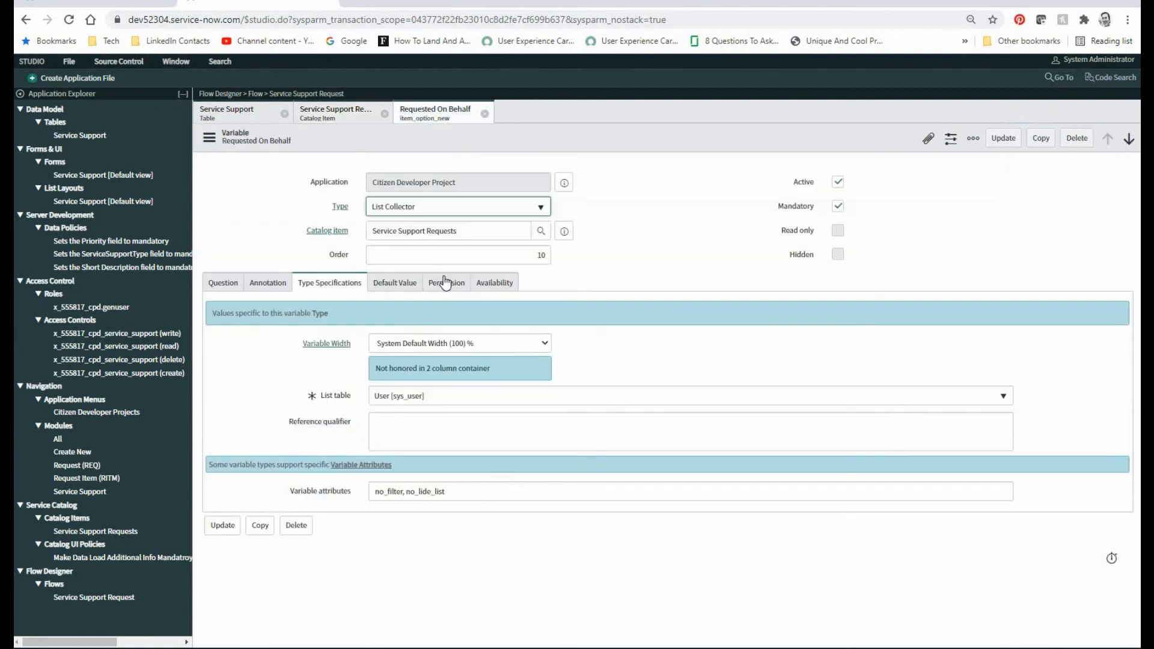
pyautogui.click(541, 208)
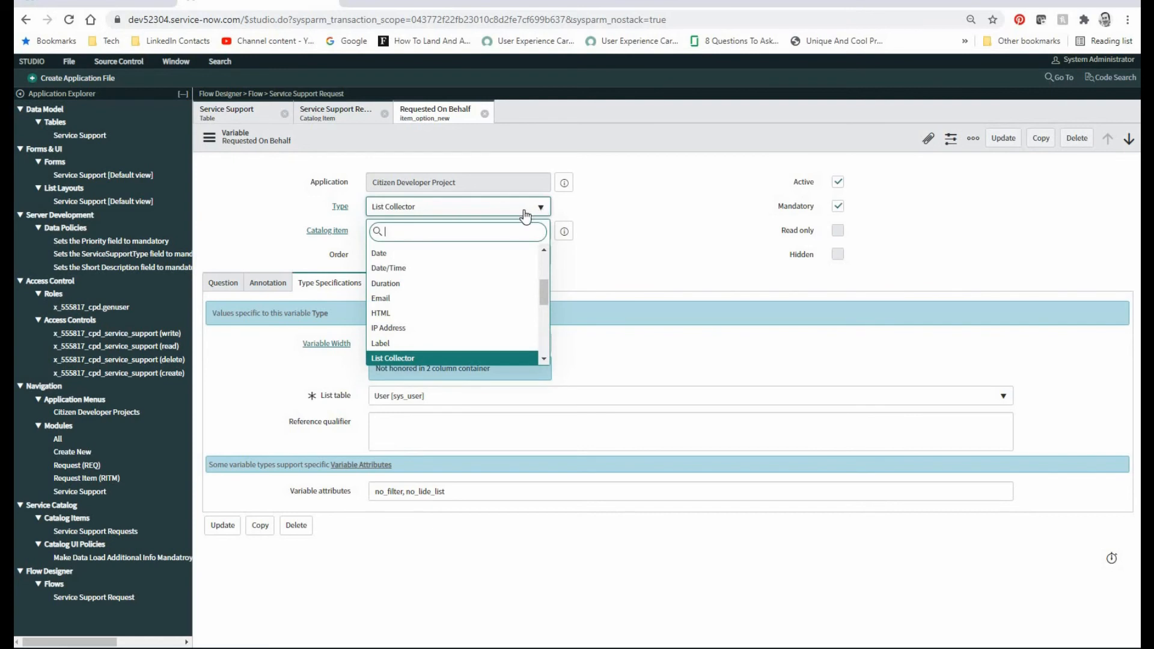
pyautogui.click(526, 214)
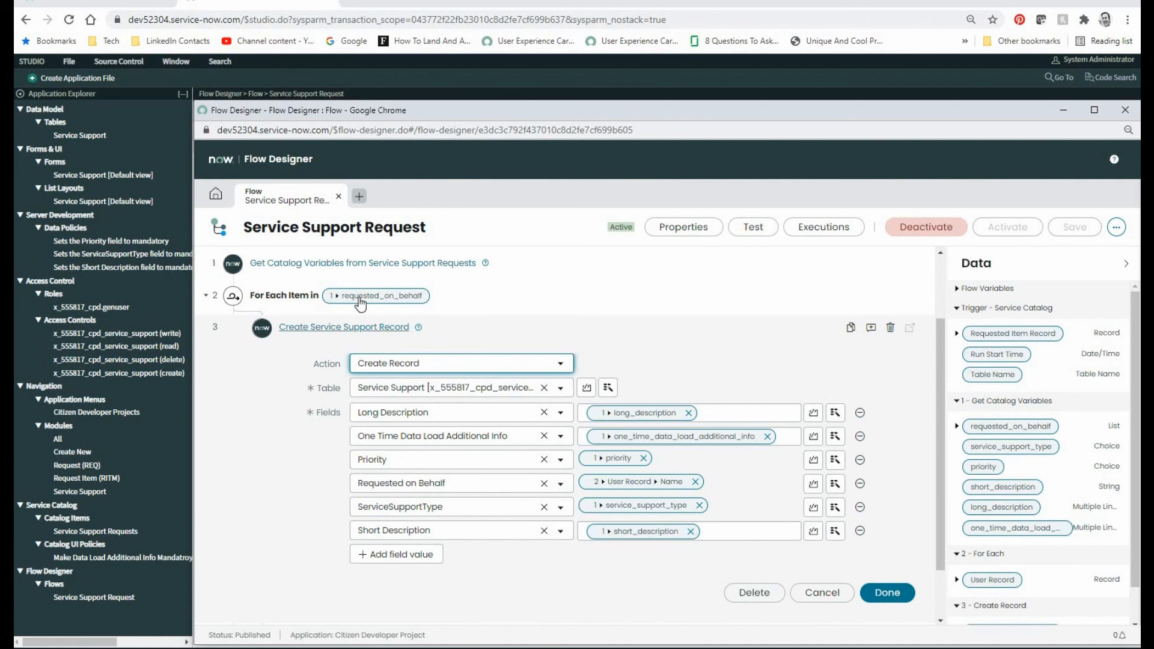
# Step: Return from Flow Designer to the Service Support record list in Studio and open the first One Time Data Load record
pyautogui.hotkey('alt', 'Tab')
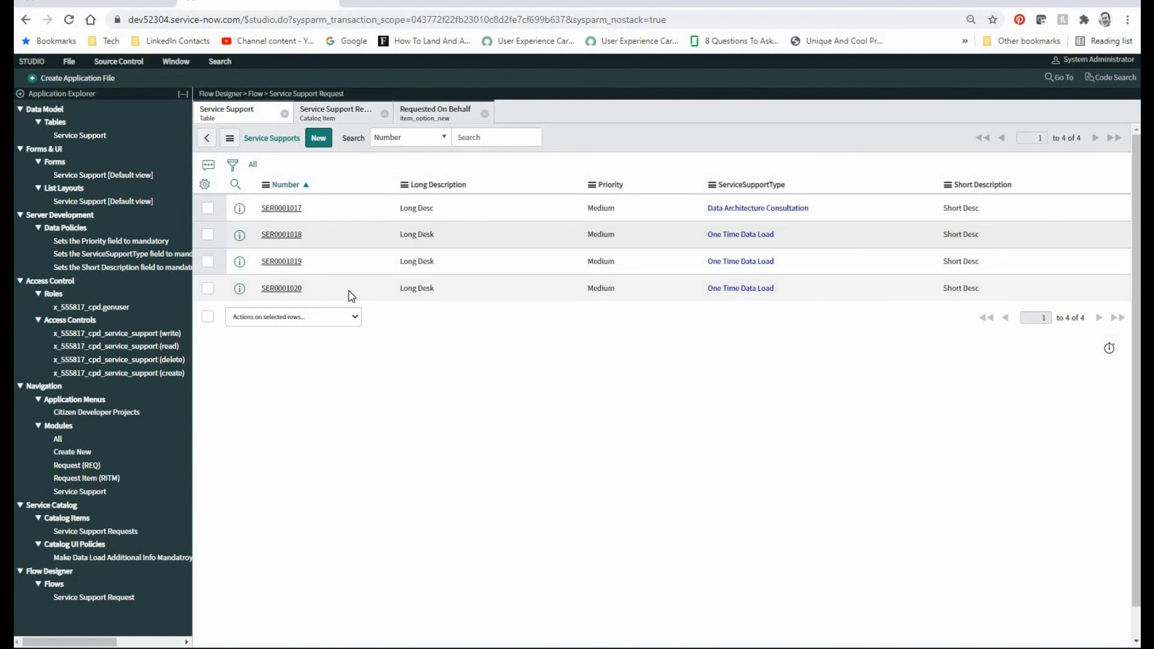
pyautogui.click(288, 238)
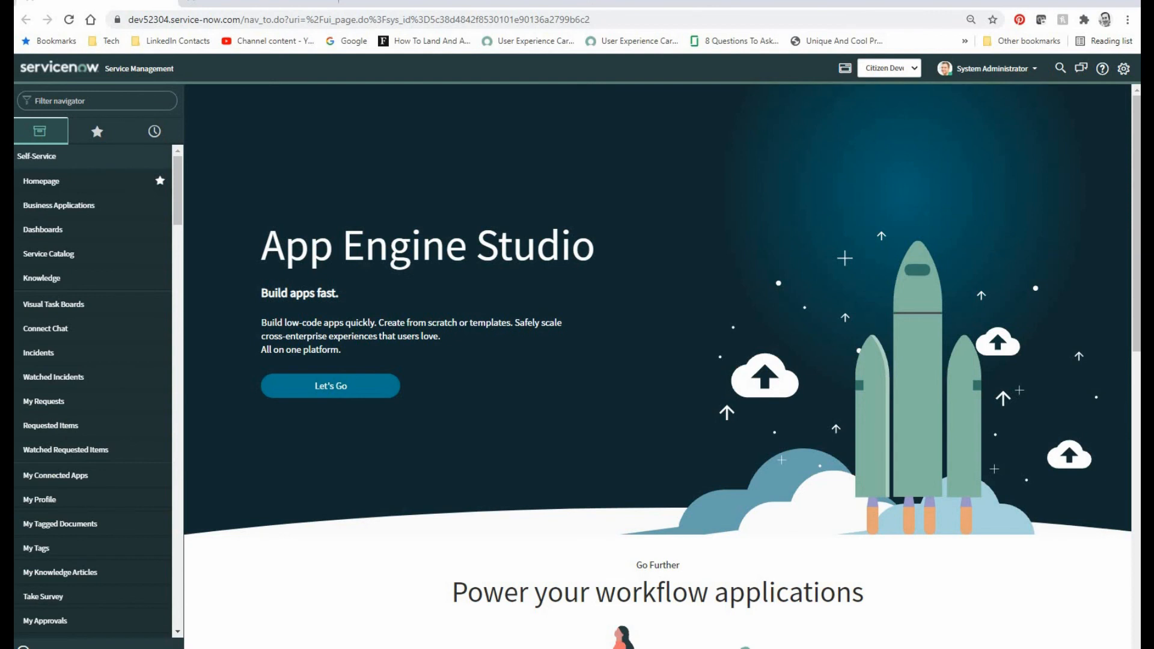
# Step: In the main ServiceNow tab, filter the application navigator by "Citiz" and list all Service Support records
pyautogui.click(97, 101)
pyautogui.write('Citiz')
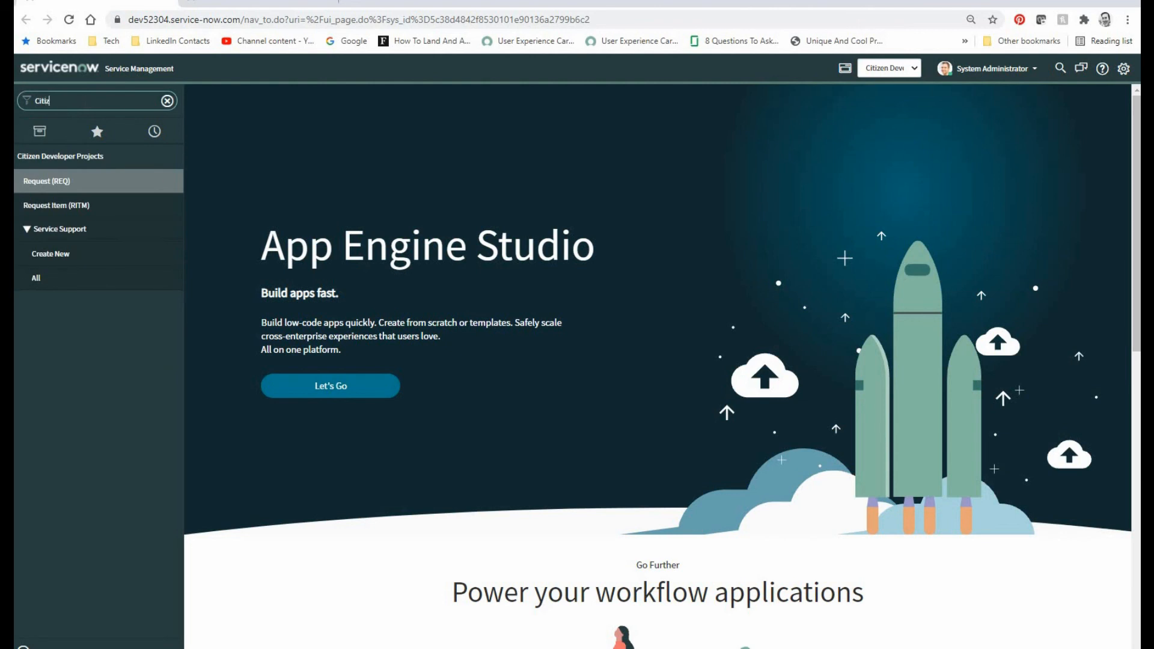
pyautogui.click(50, 281)
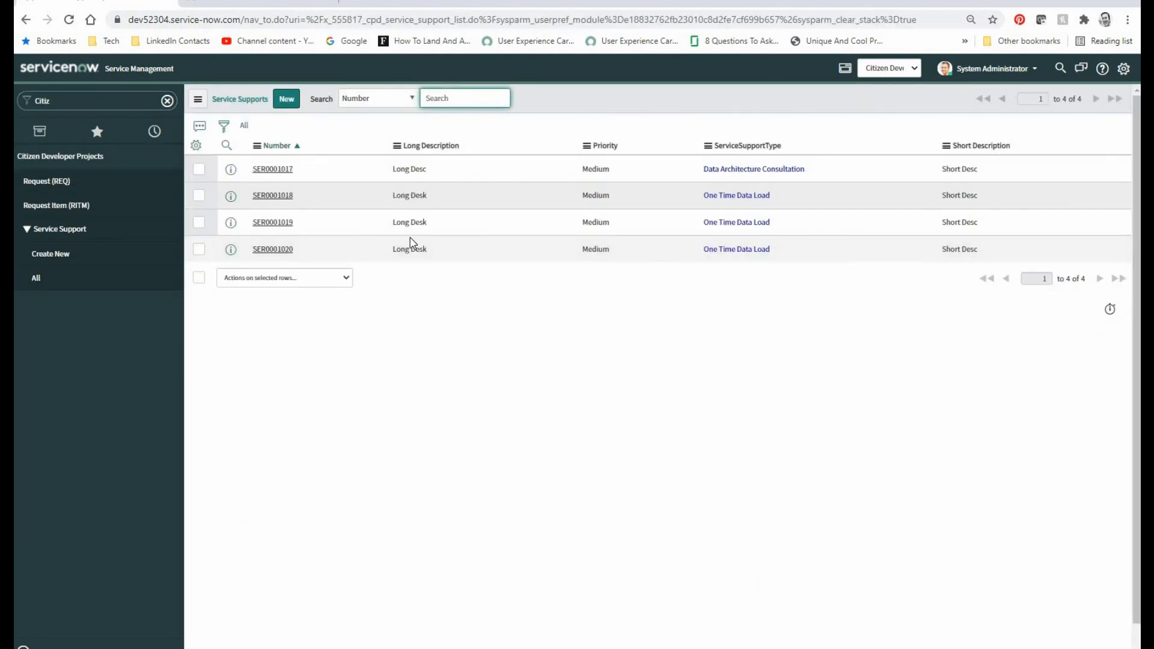